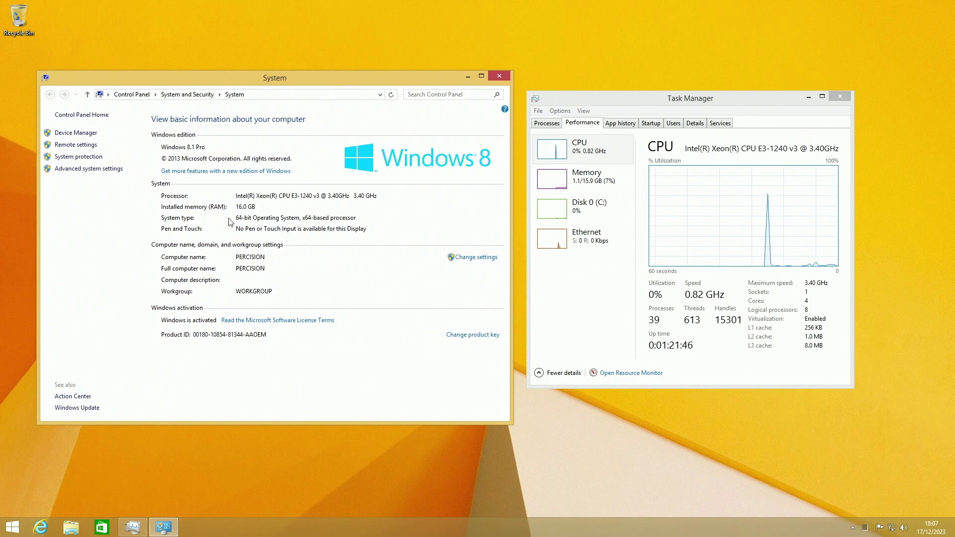
Close the System information window and move Task Manager toward the screen centre.
click(502, 76)
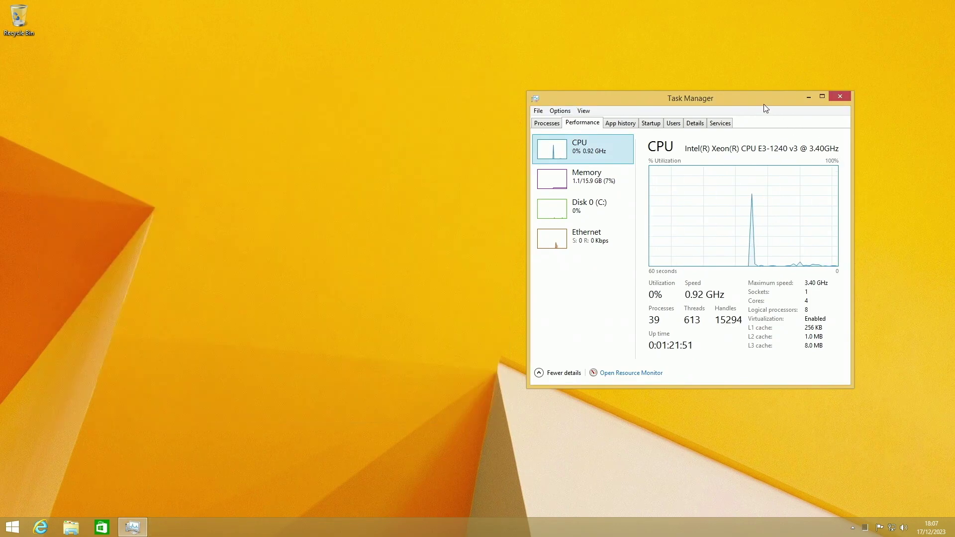
drag(765, 108, 512, 136)
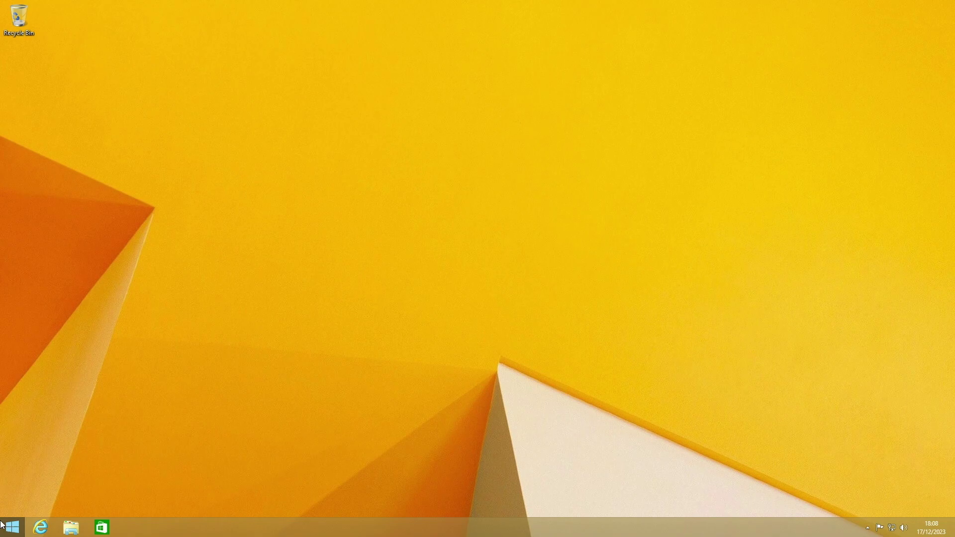
Open This PC's properties and Device Manager, expanding Display adapters to show the Radeon RX 580.
click(71, 527)
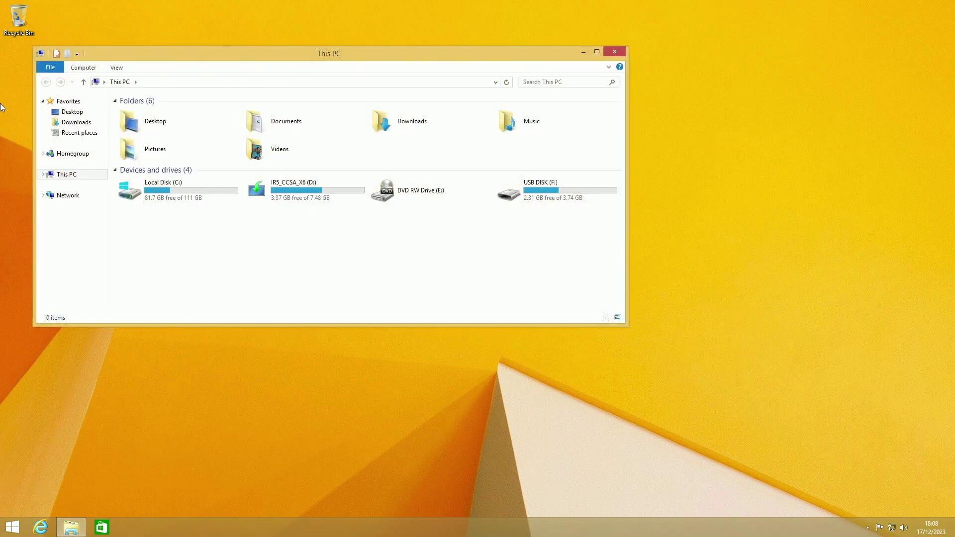
right_click(75, 174)
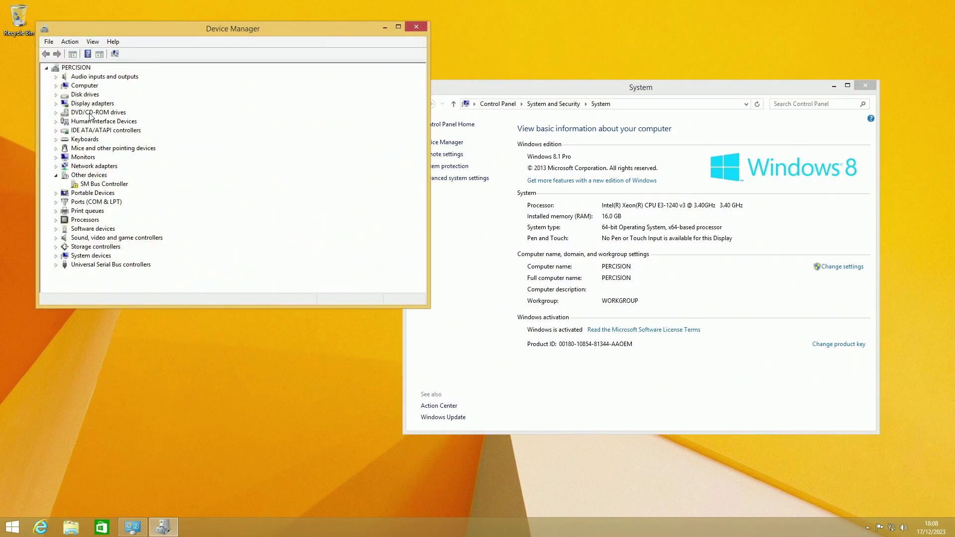
double_click(82, 104)
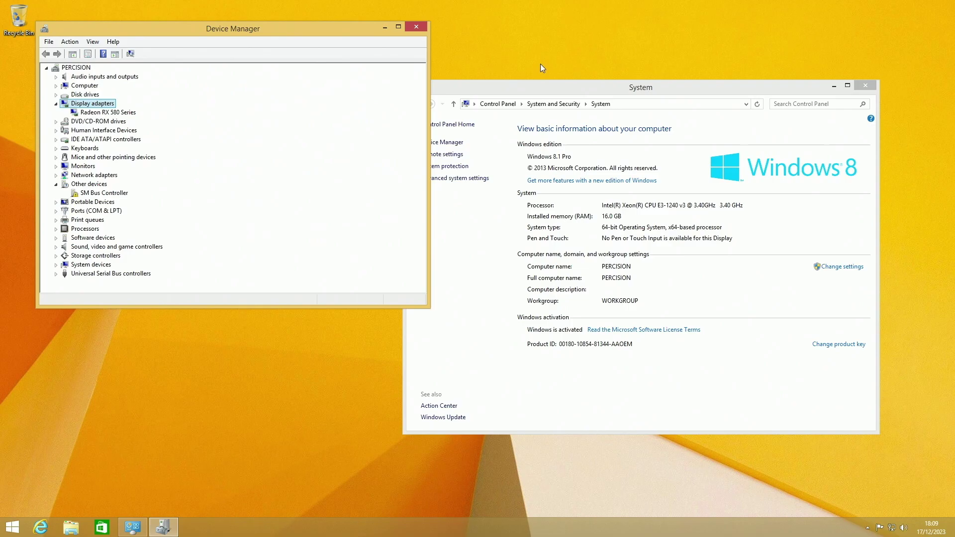
drag(560, 83, 605, 91)
drag(317, 33, 307, 33)
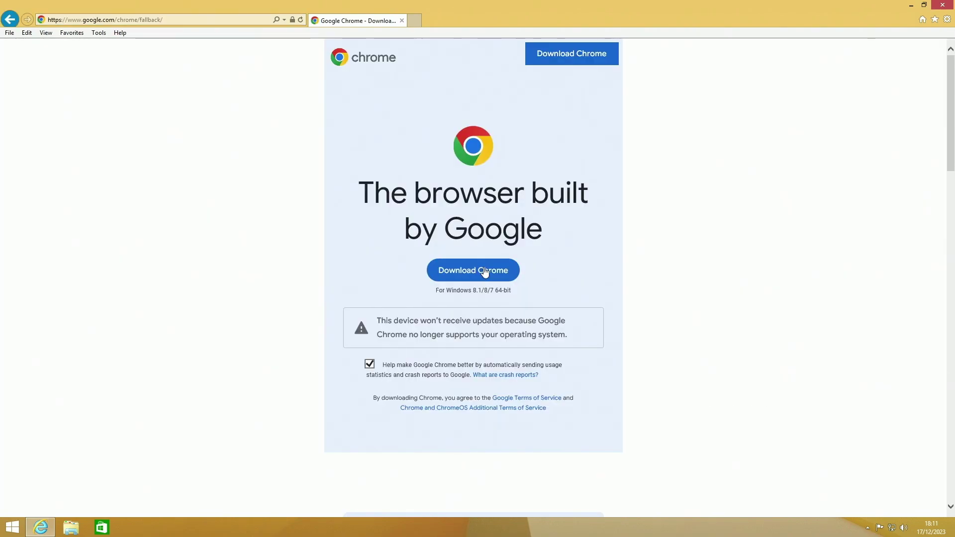
Download ChromeSetup.exe from the Chrome download page and run it.
click(486, 271)
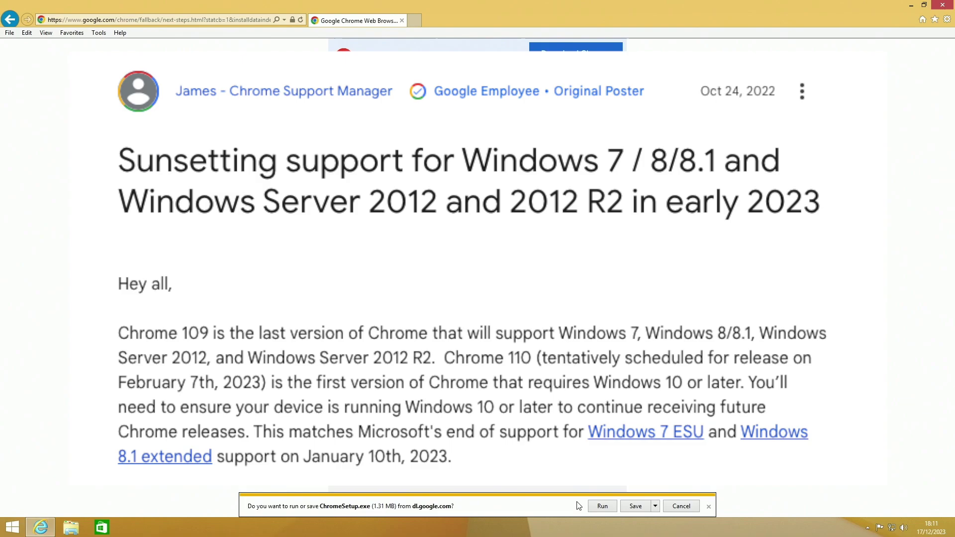
click(603, 506)
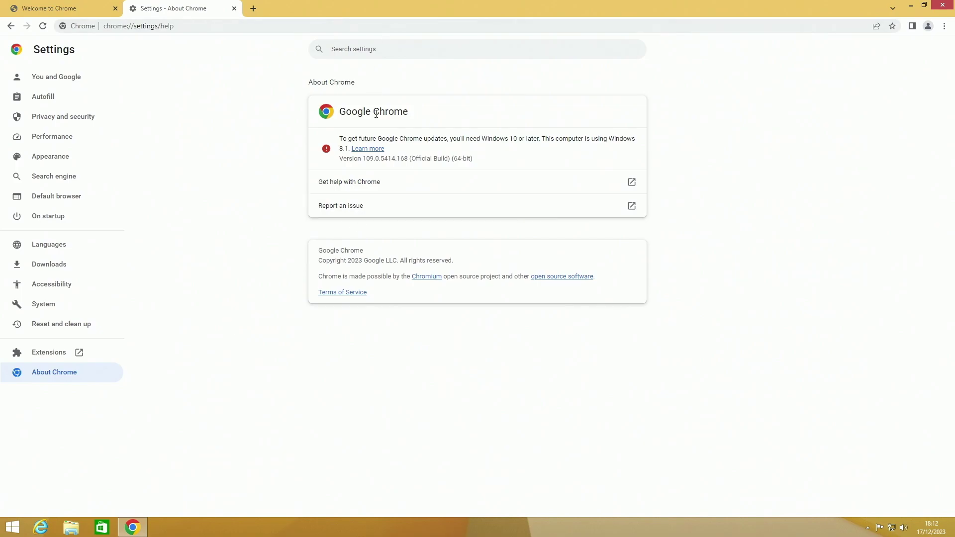
Review the Chrome 109 version details on the About Chrome page.
drag(378, 157, 490, 154)
click(512, 138)
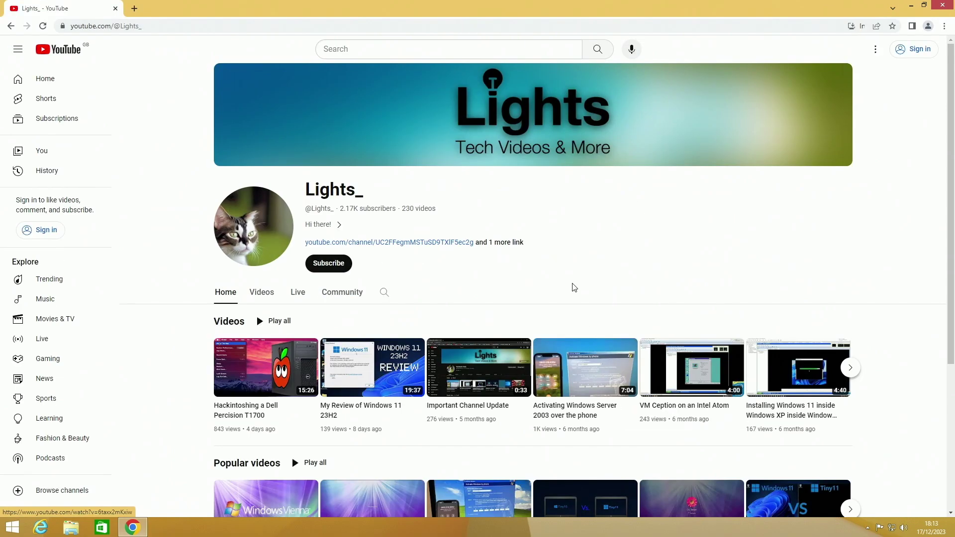
scroll(473, 213, down, 2)
scroll(472, 199, up, 2)
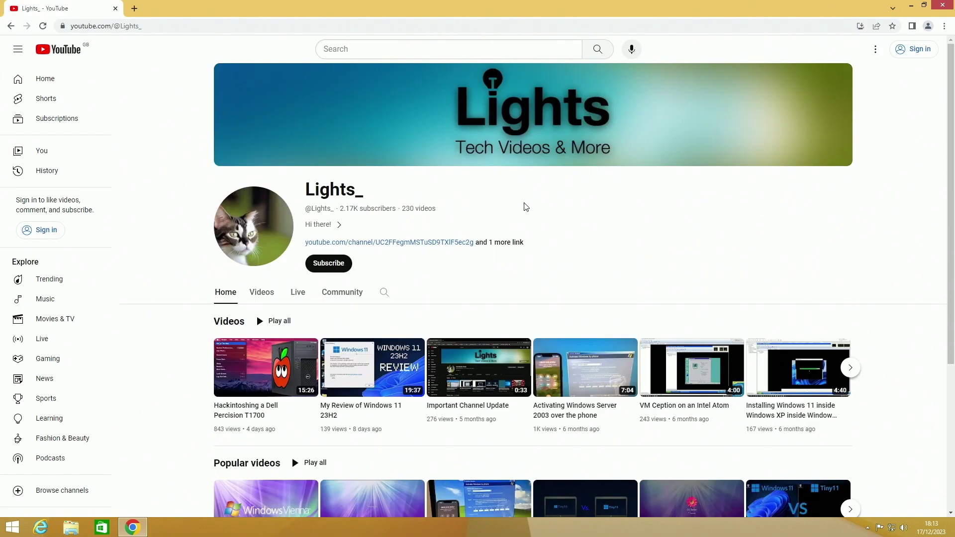
scroll(559, 226, down, 4)
scroll(606, 120, up, 4)
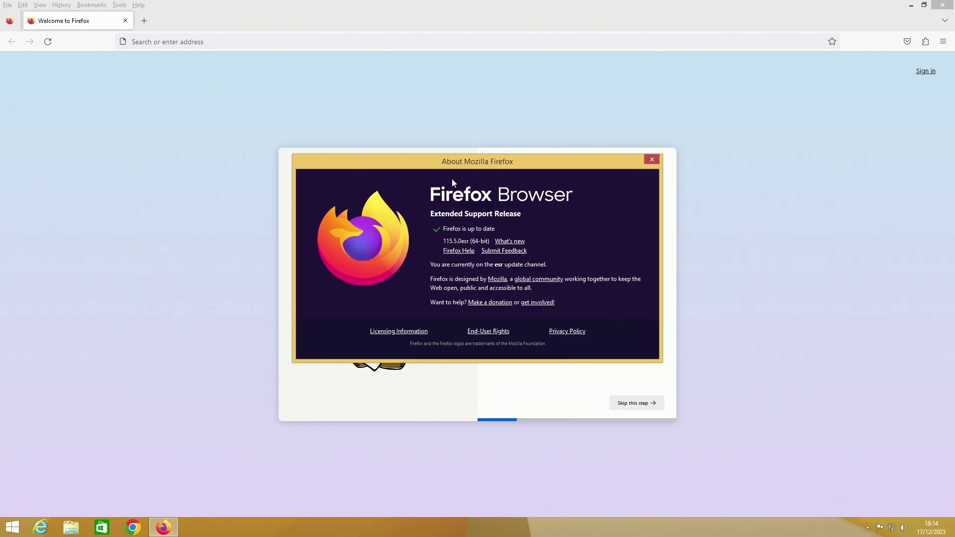
Dismiss the About Mozilla Firefox dialog showing version 115.5.0esr.
click(662, 156)
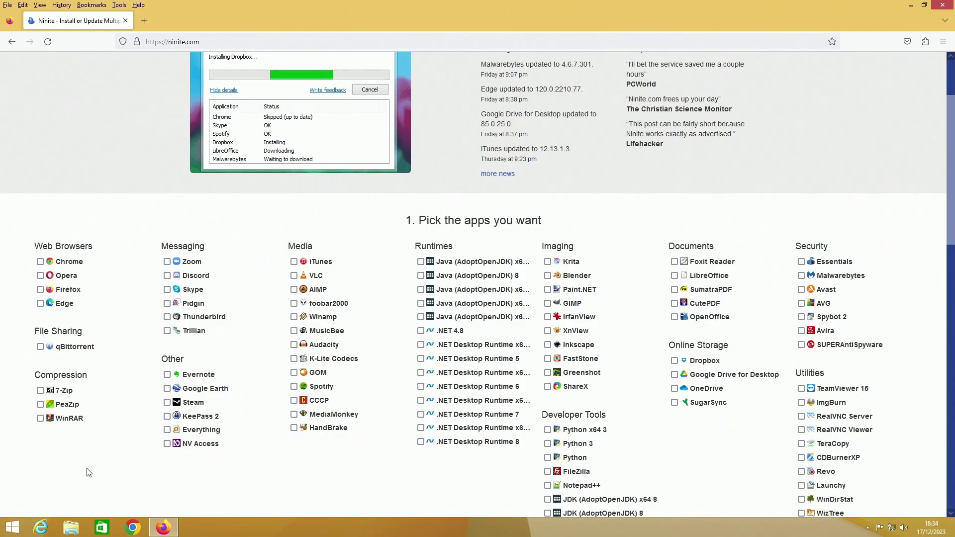
Select Everything, Skype, Discord, VLC, iTunes, Audacity, Winamp and Spotify on Ninite.
click(178, 431)
click(168, 290)
click(169, 276)
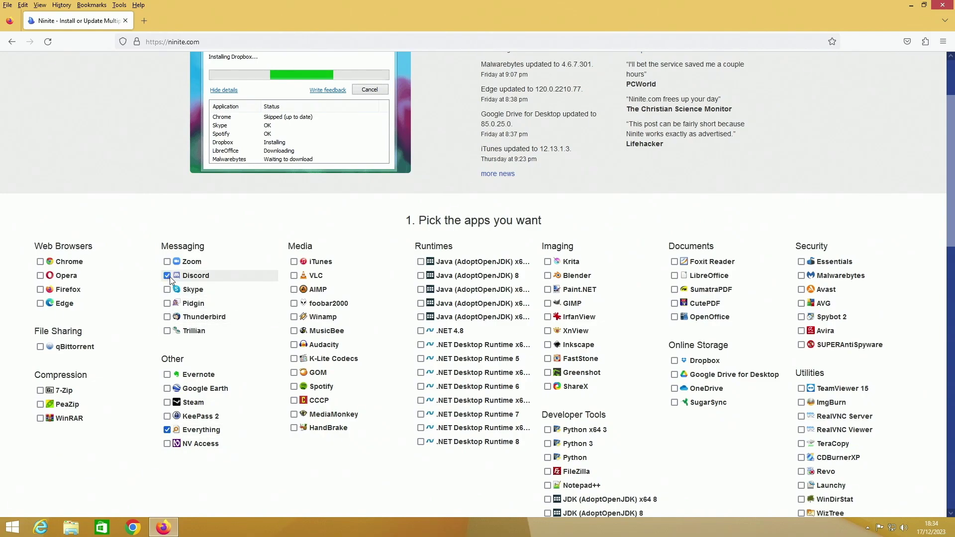
click(361, 276)
click(358, 262)
click(355, 347)
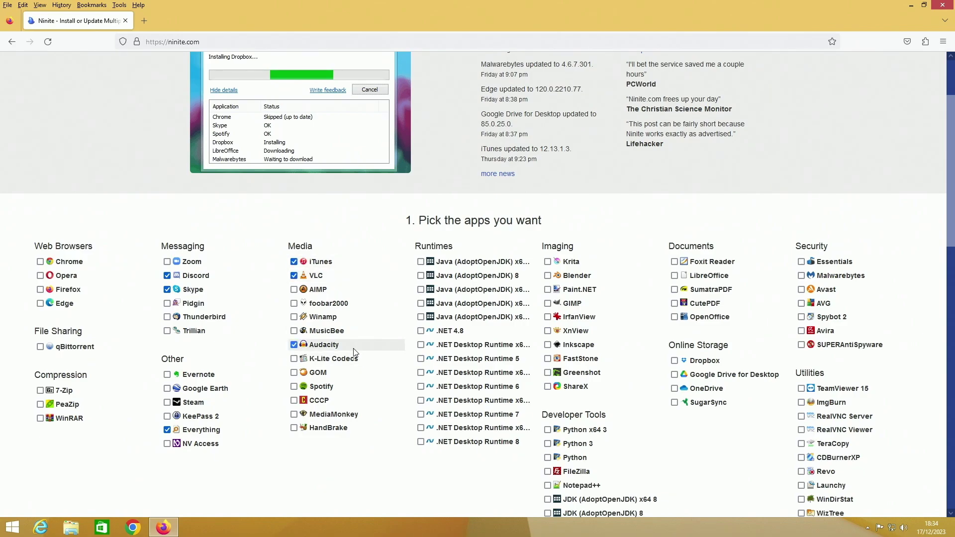
click(348, 316)
click(378, 387)
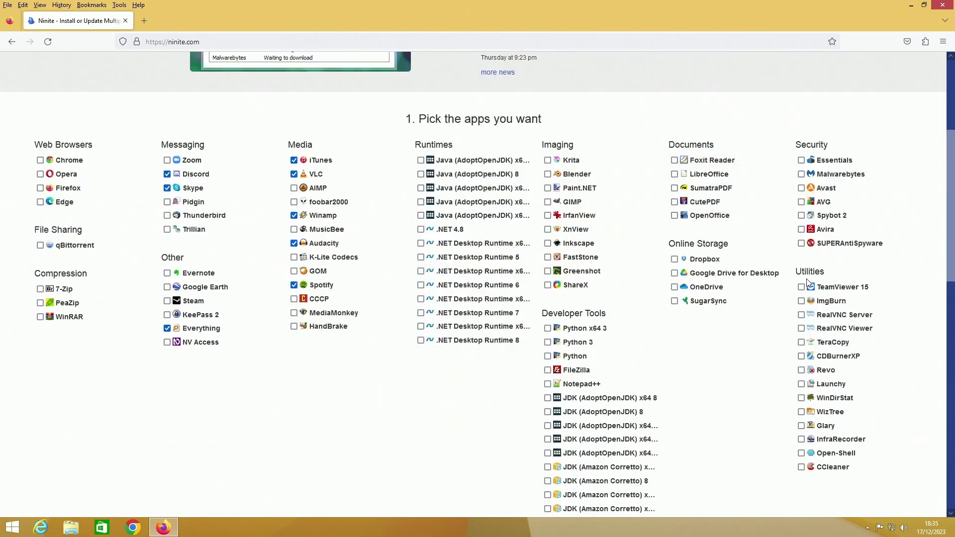
Also select TeamViewer 15, WinDirStat, IrfanView, Paint.NET, Steam, WinRAR, 7-Zip, Notepad++ and FileZilla.
click(805, 287)
click(801, 398)
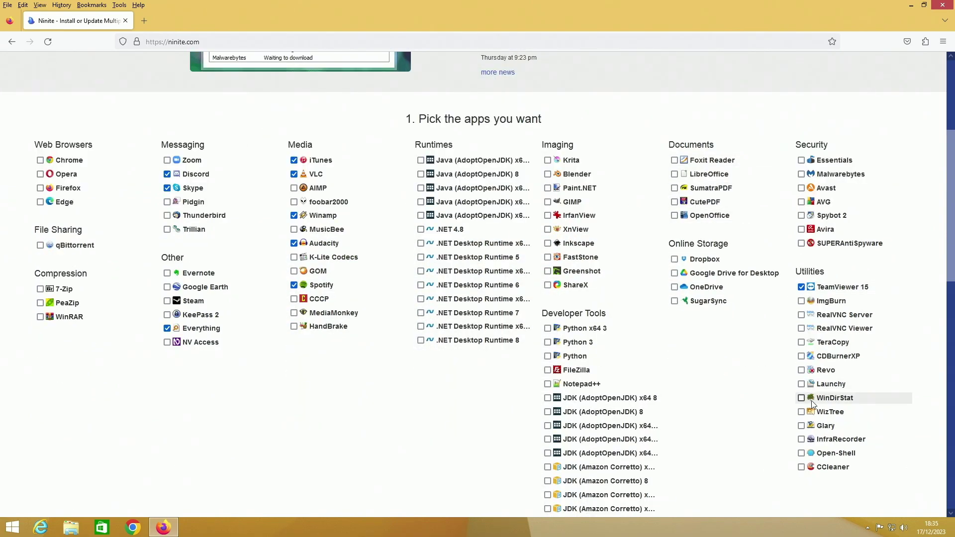
click(578, 217)
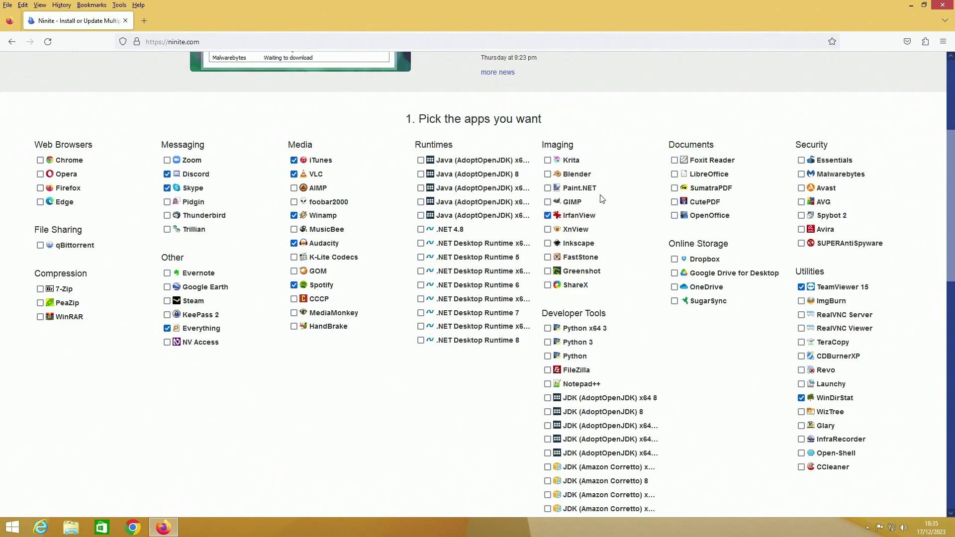
click(607, 193)
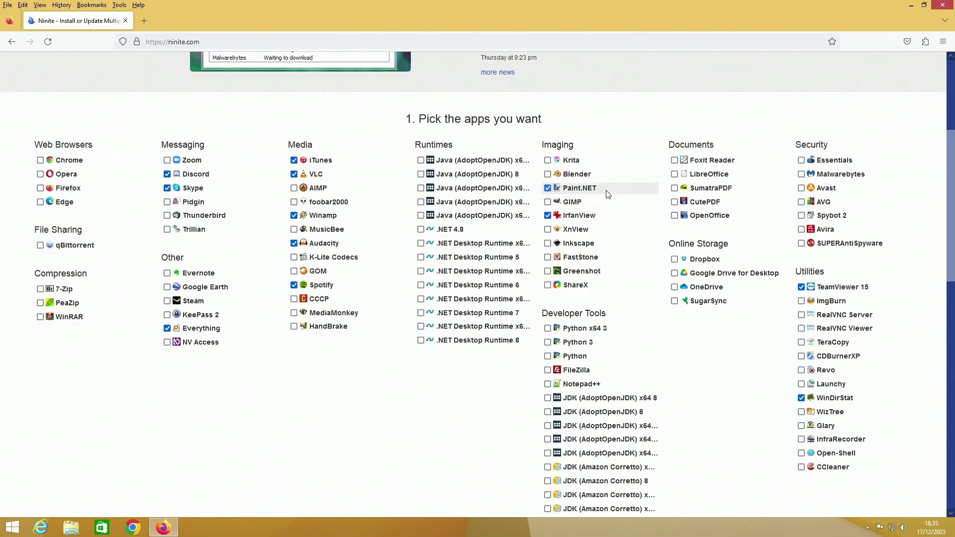
click(190, 302)
click(63, 317)
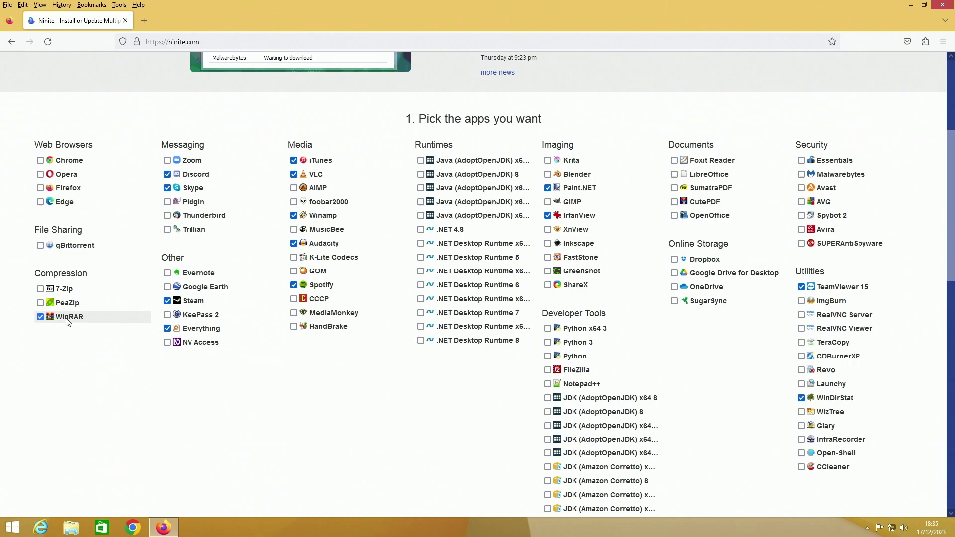
click(62, 289)
scroll(395, 297, down, 3)
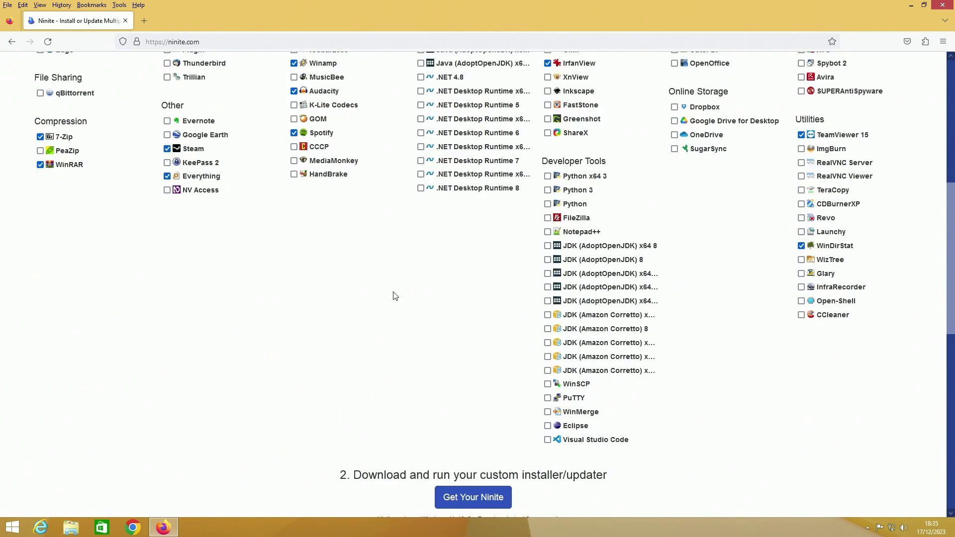
click(579, 232)
click(595, 218)
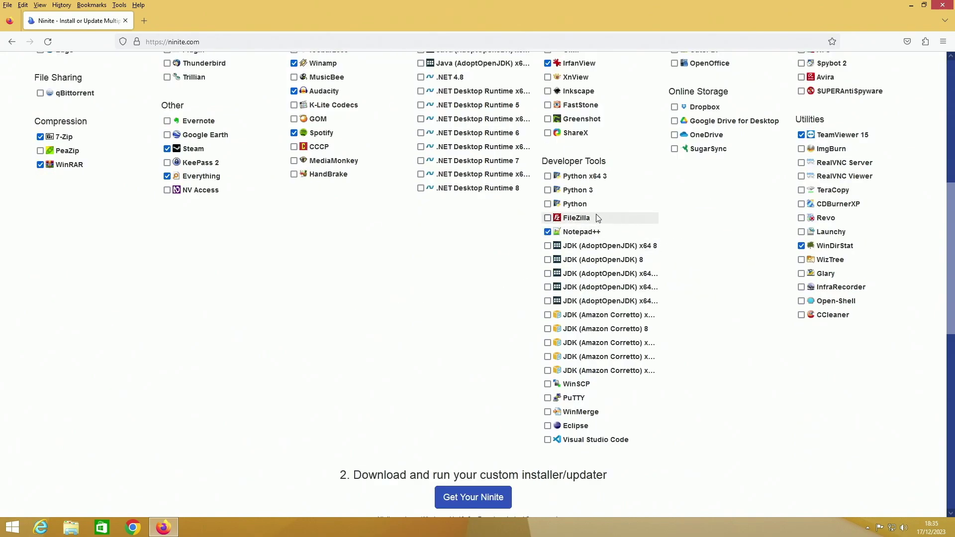
Download the custom Ninite installer, launch it, and minimise Firefox.
scroll(594, 219, up, 3)
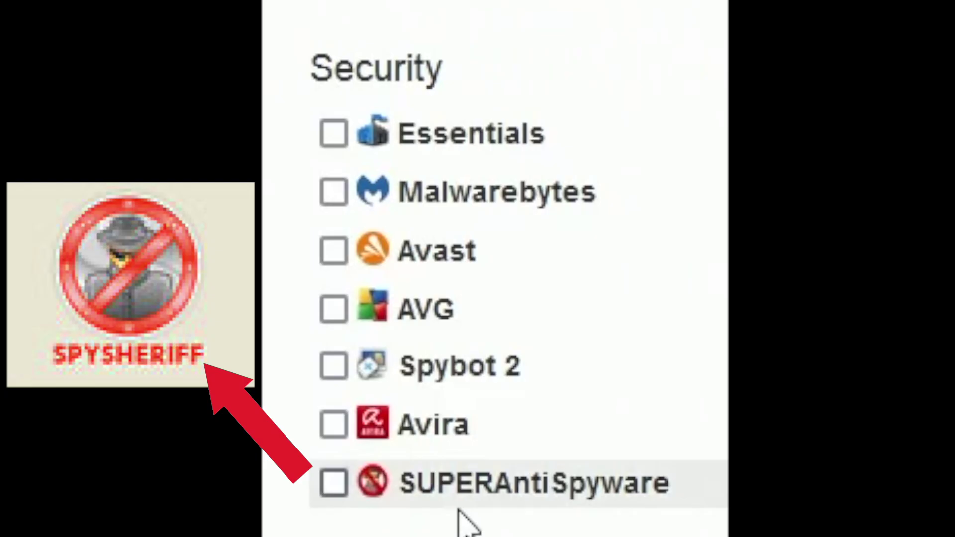
scroll(316, 365, up, 3)
scroll(448, 299, down, 8)
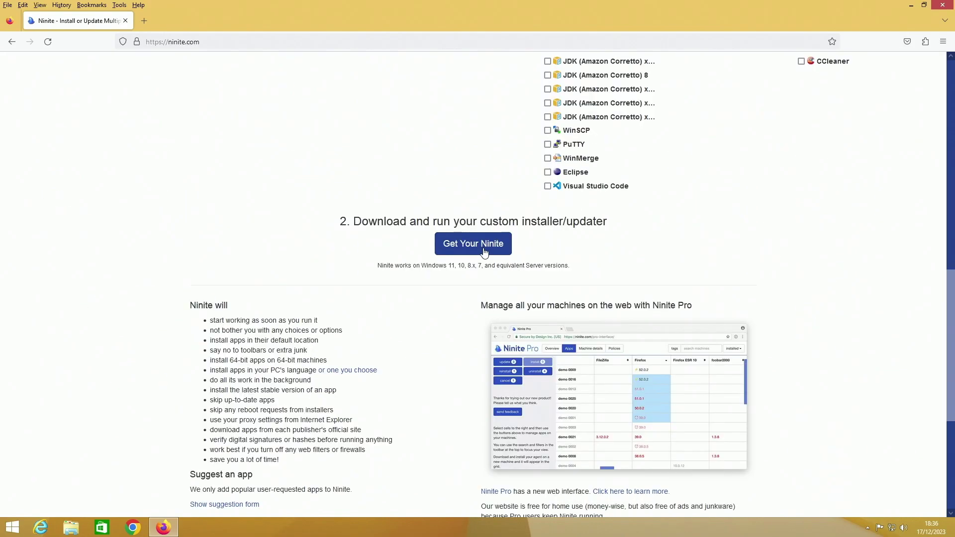
click(481, 249)
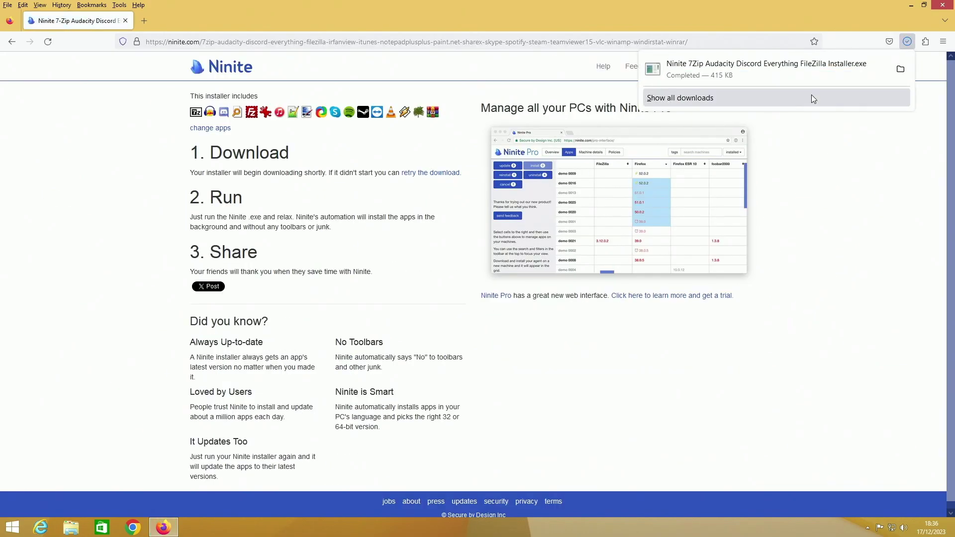
click(796, 74)
click(911, 5)
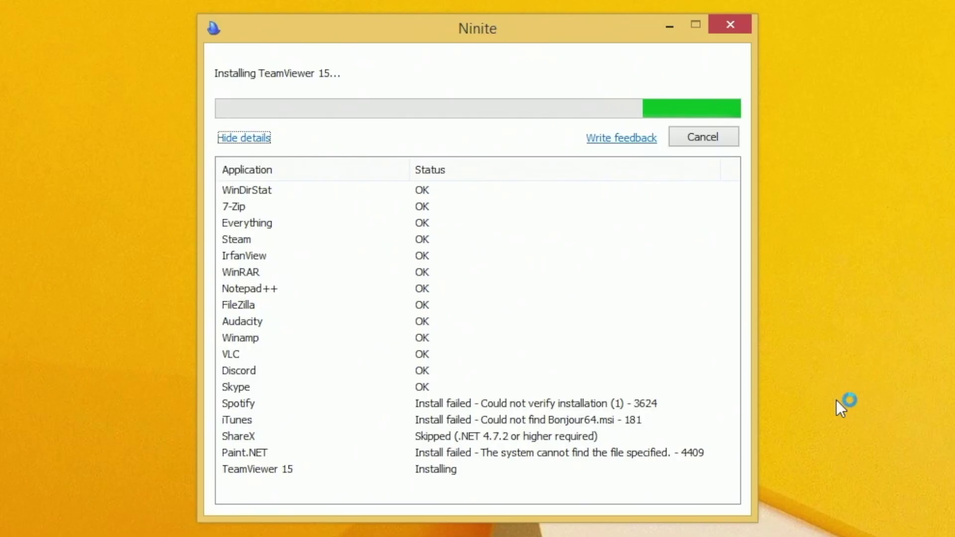
Inspect the failed Spotify, iTunes and Paint.NET entries in the Ninite results list.
click(837, 400)
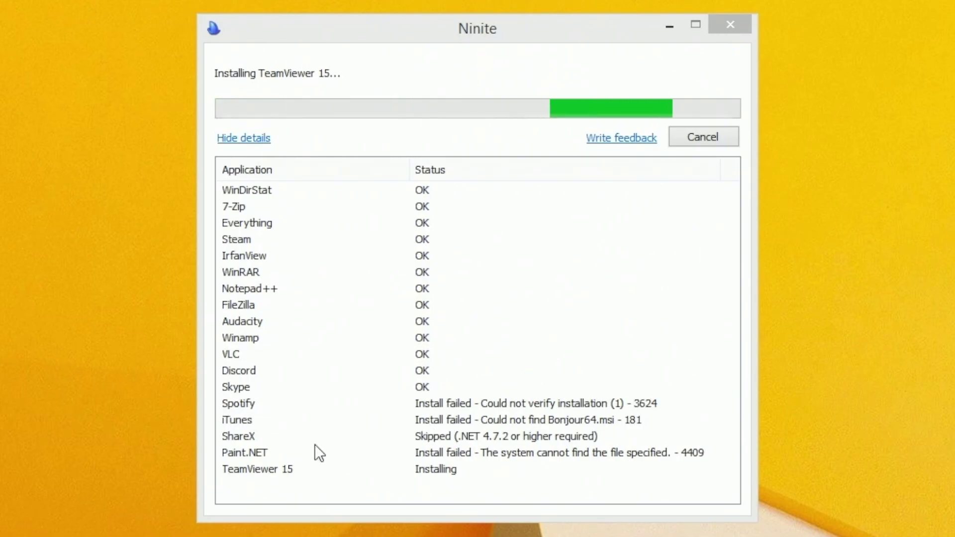
click(249, 453)
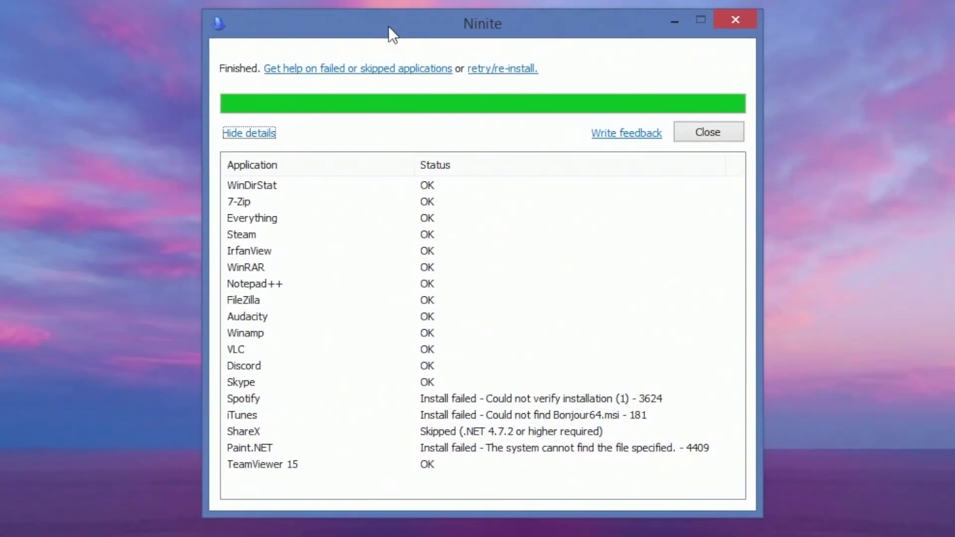
click(238, 401)
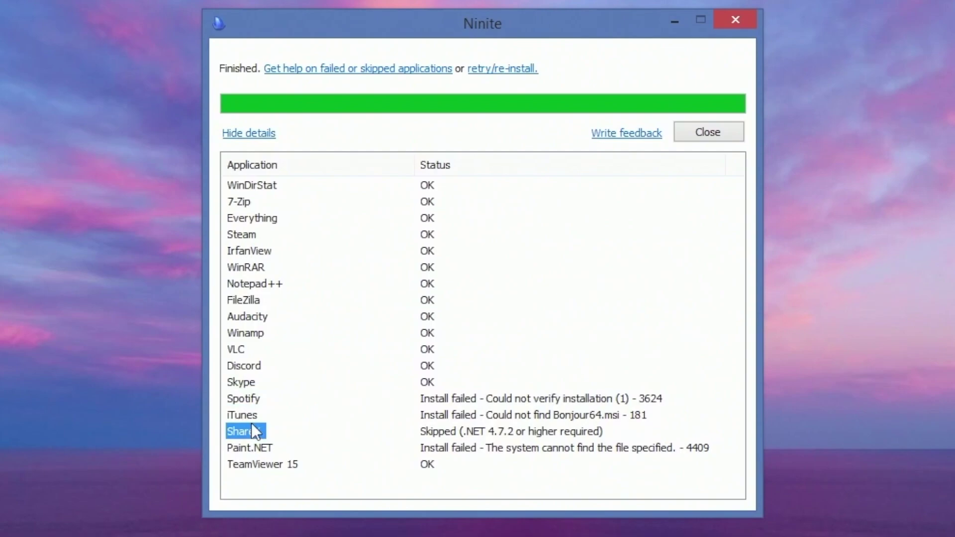
click(253, 411)
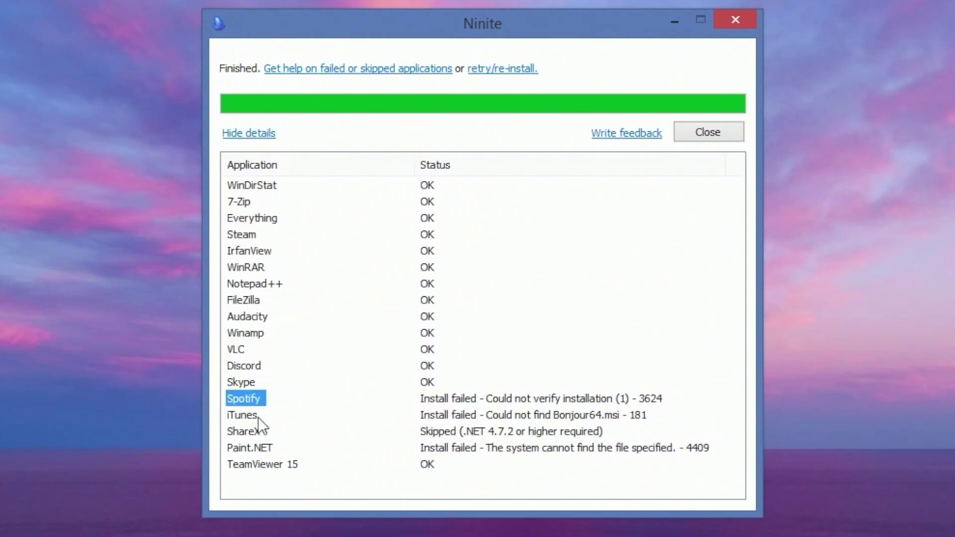
click(261, 416)
click(276, 450)
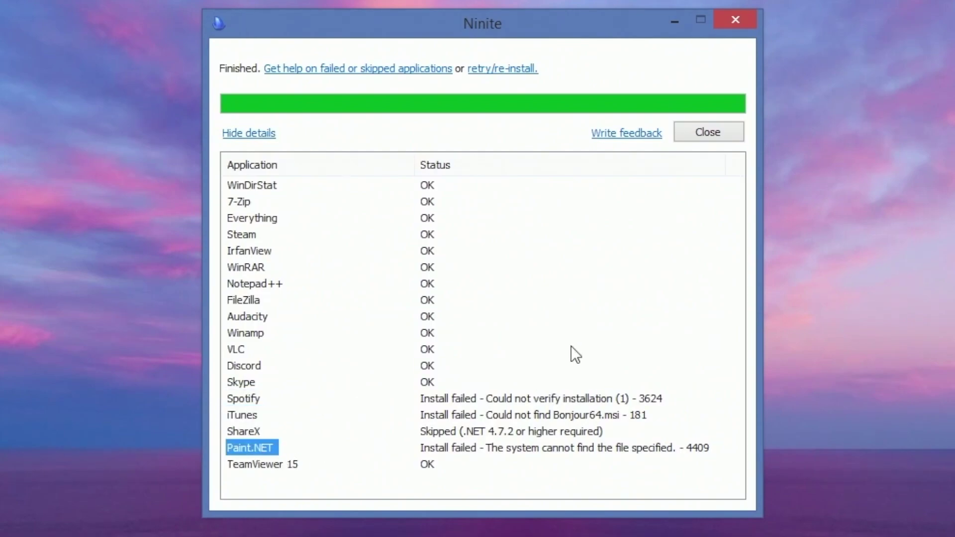
click(642, 212)
Close the Ninite installer and search Chrome for '.net framework 4.7.2'.
click(736, 20)
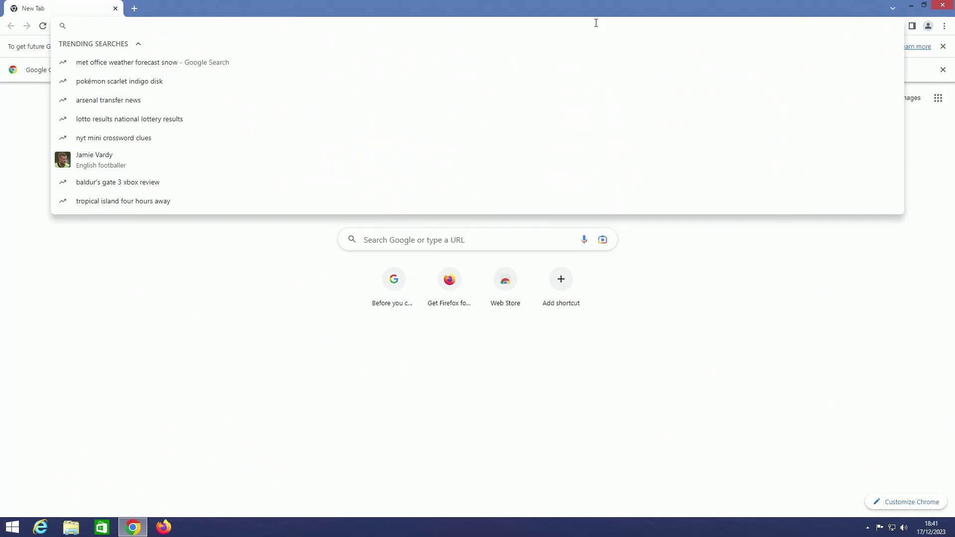
text(.net framework)
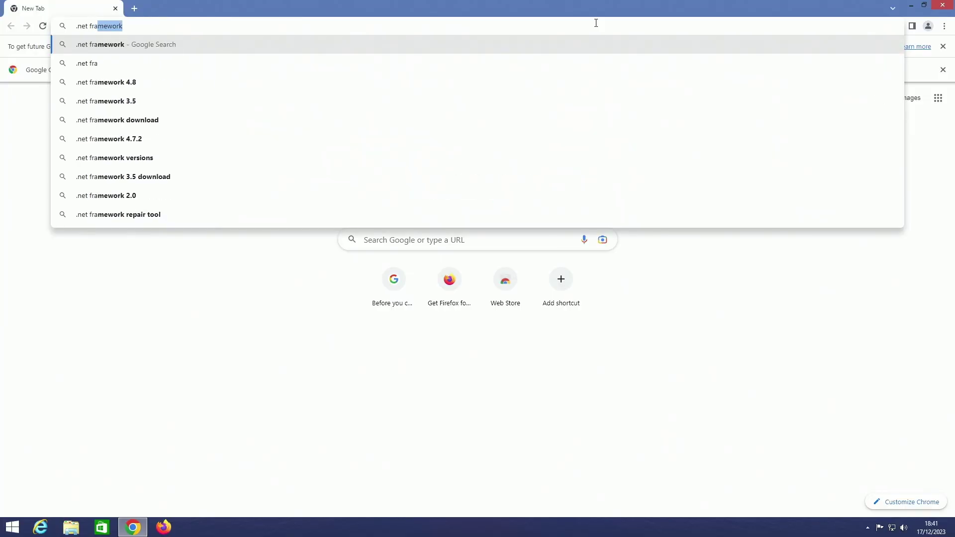
click(115, 139)
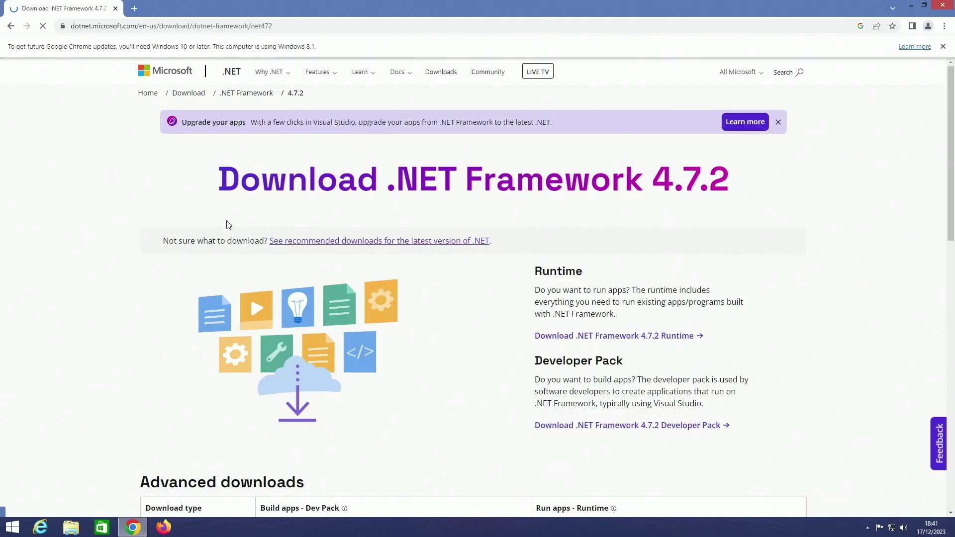
scroll(390, 324, down, 10)
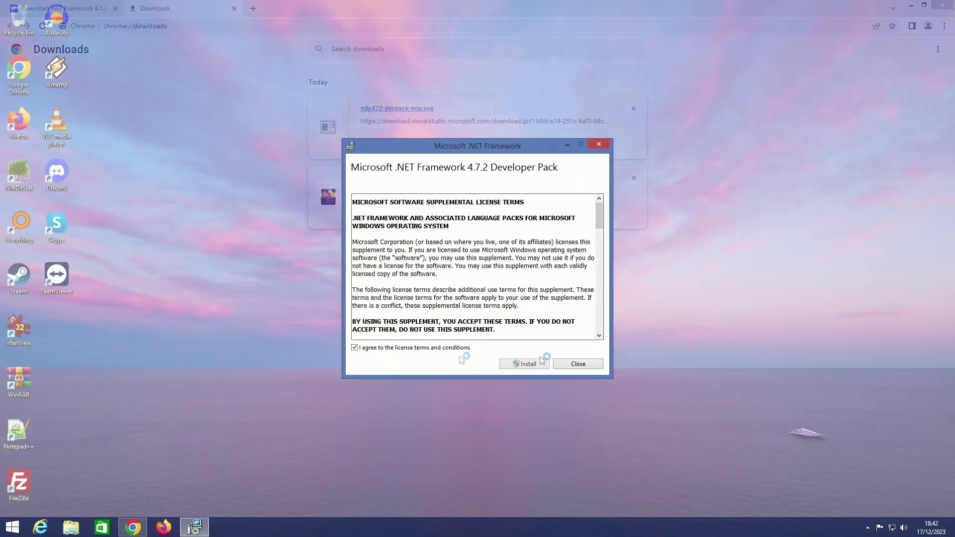
Install the .NET Framework 4.7.2 Developer Pack, approving the UAC prompt and closing setup.
click(523, 360)
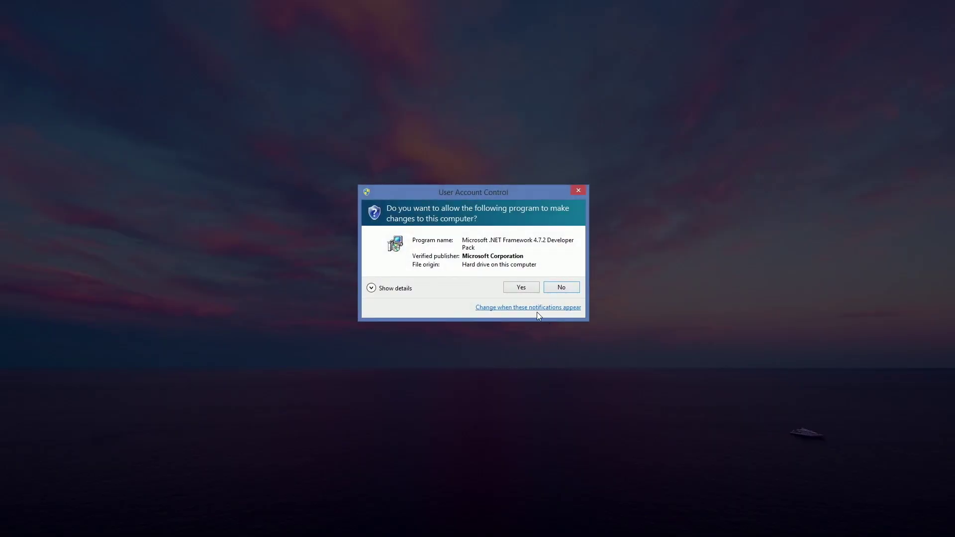
click(519, 286)
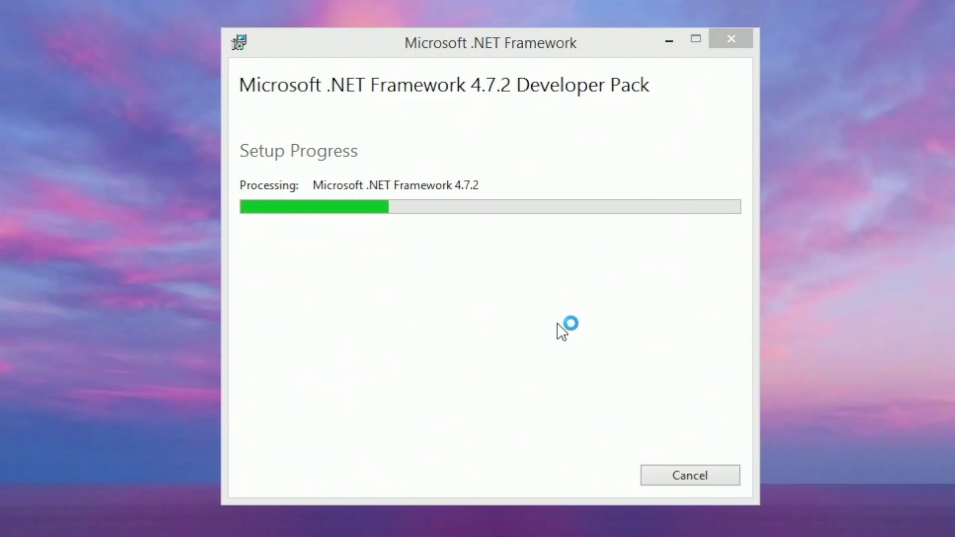
click(691, 476)
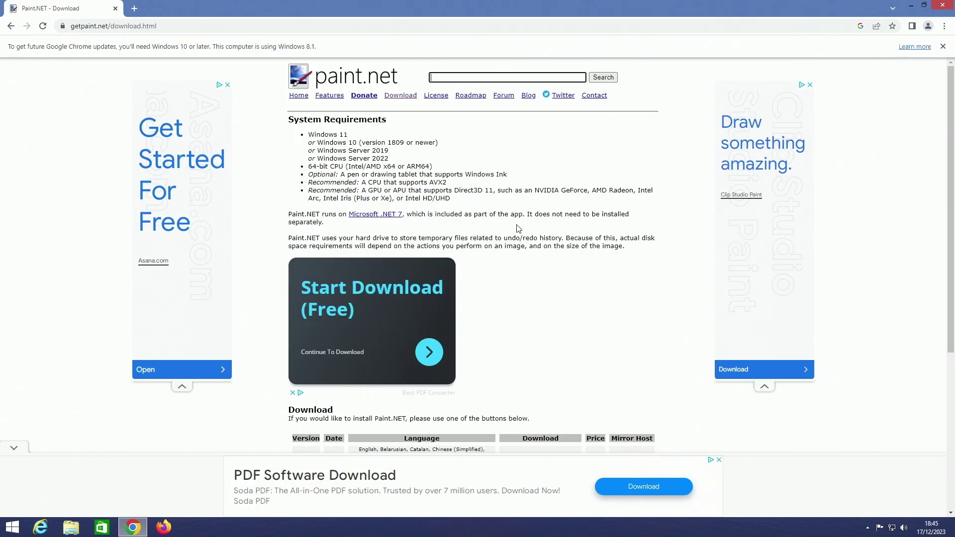
Run the downloaded paint.net installer and approve its UAC prompt.
scroll(517, 228, down, 2)
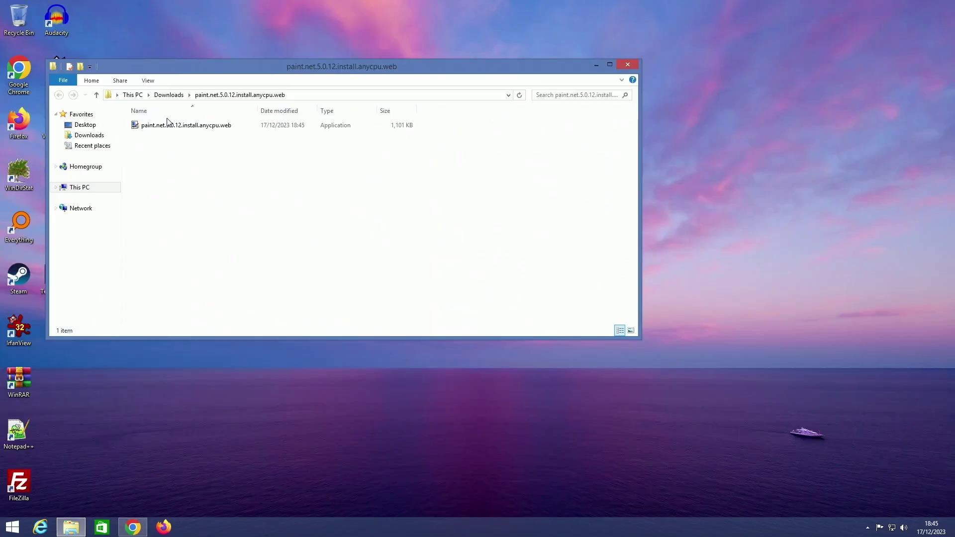
double_click(169, 126)
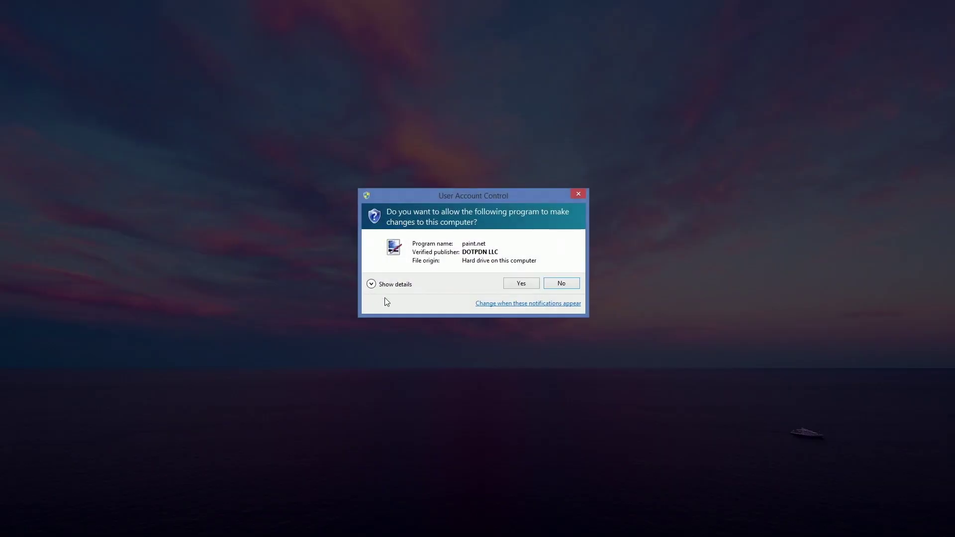
click(520, 283)
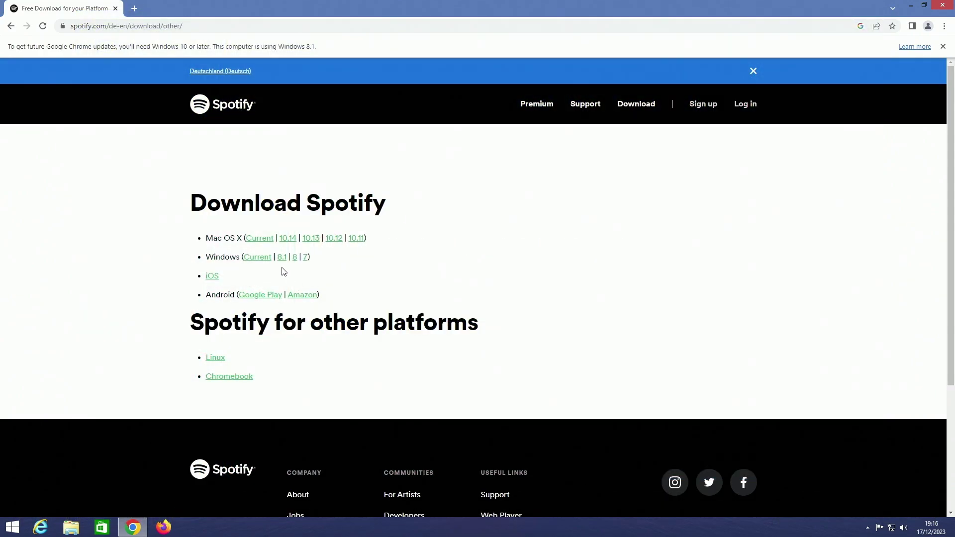
Start the Windows 8.1 Spotify download from the other-platforms page.
click(282, 257)
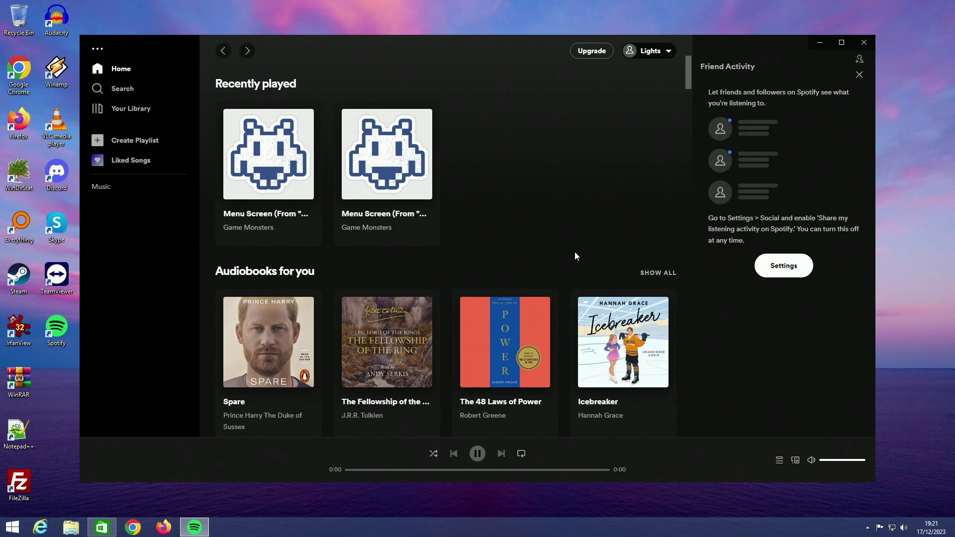
Play the Menu Screen (From "Mario Kart 7") single full-screen and select text in the failed ad message.
click(266, 184)
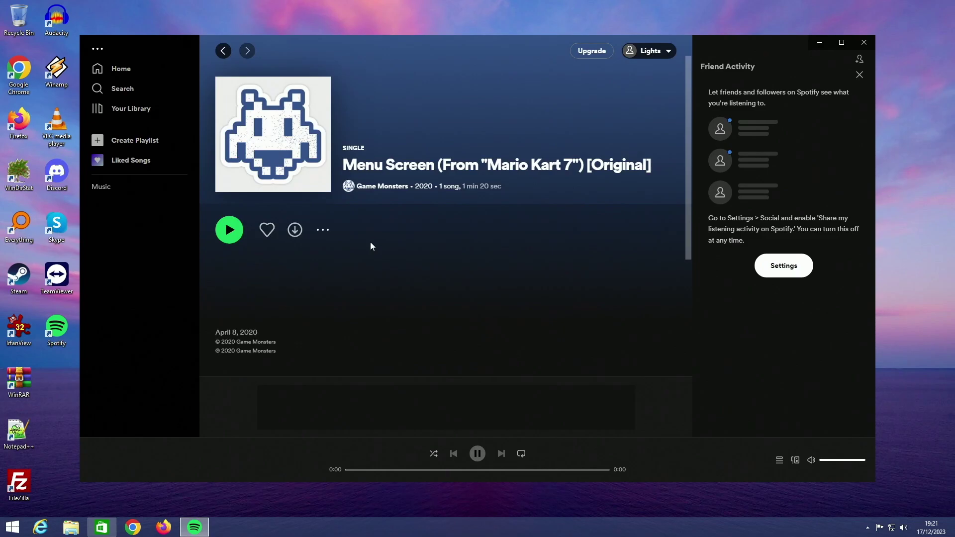
click(229, 230)
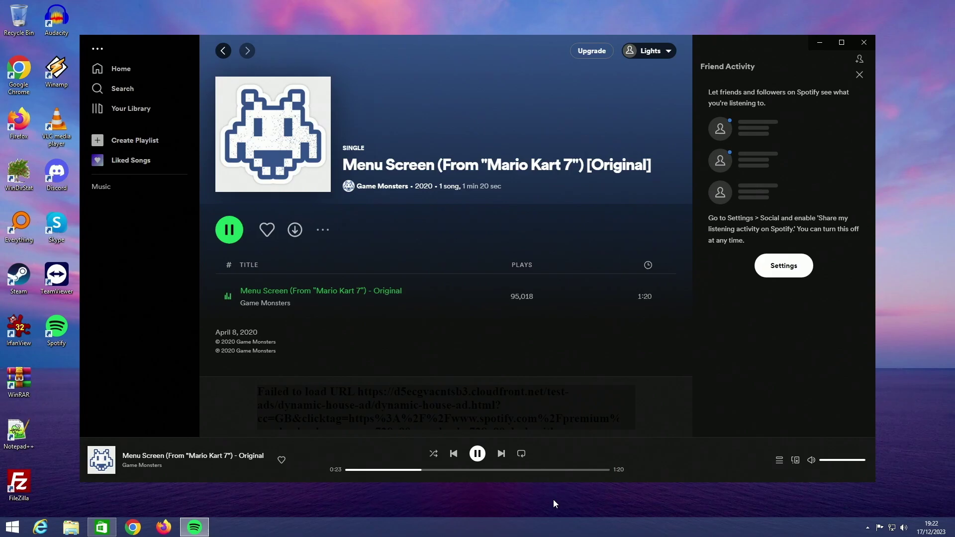
key(super+Up)
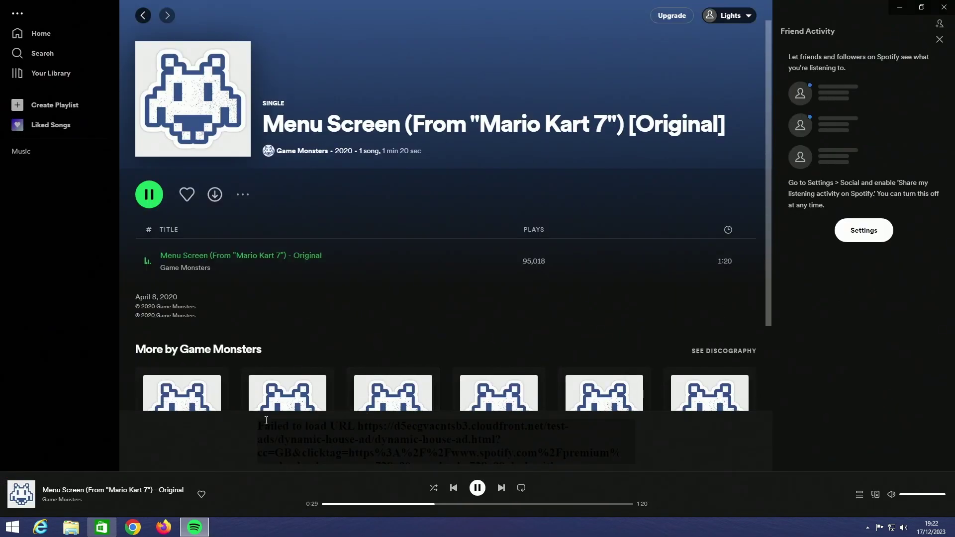
drag(266, 421, 575, 448)
double_click(577, 453)
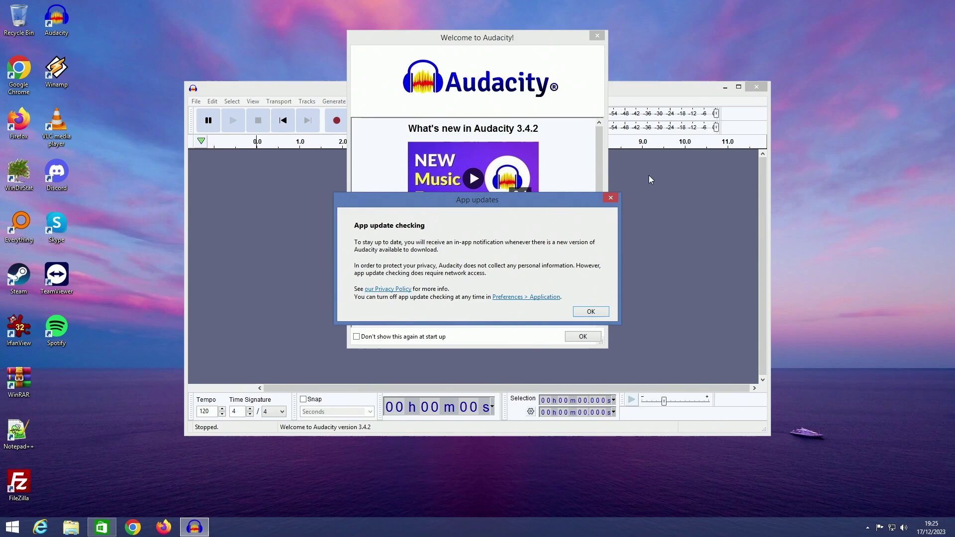
Close the App updates and Welcome to Audacity notices and maximize the empty project window.
click(609, 198)
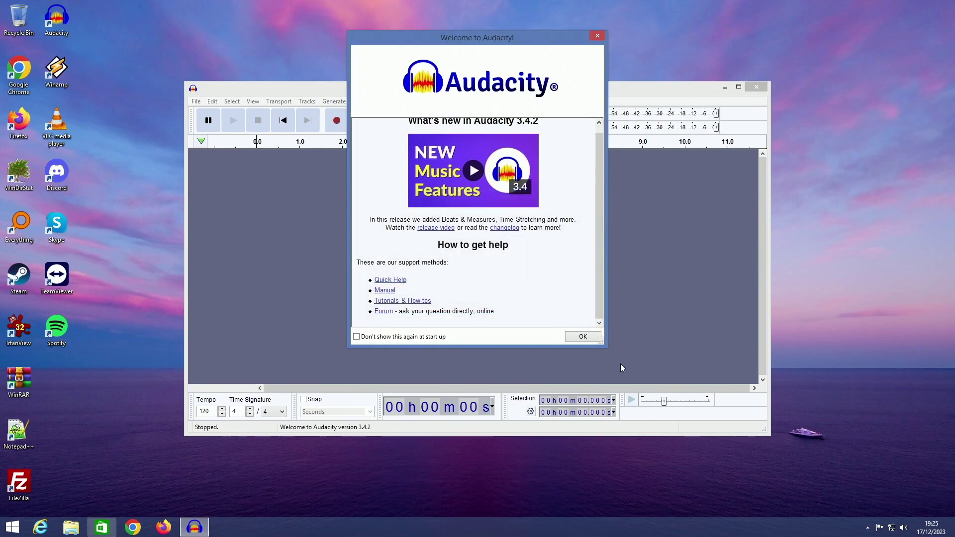
click(584, 333)
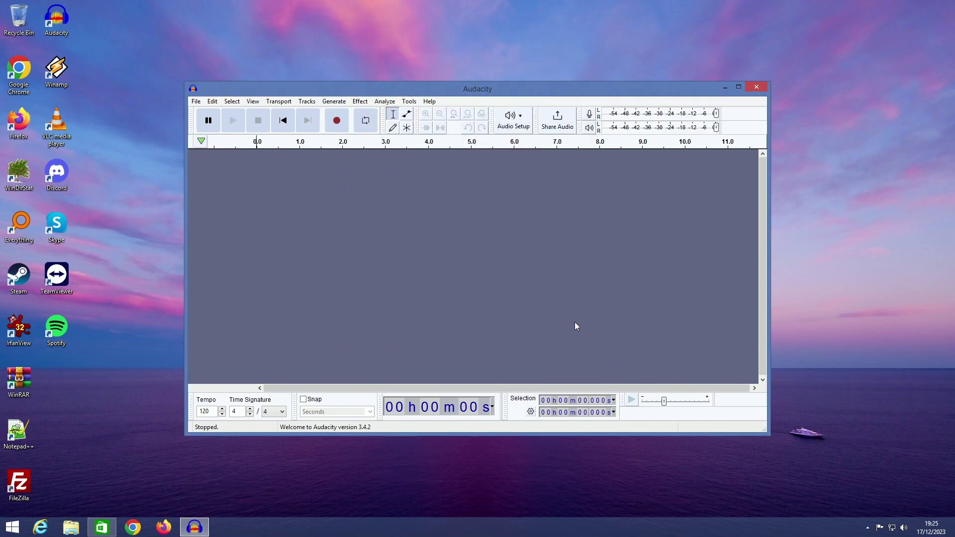
click(739, 87)
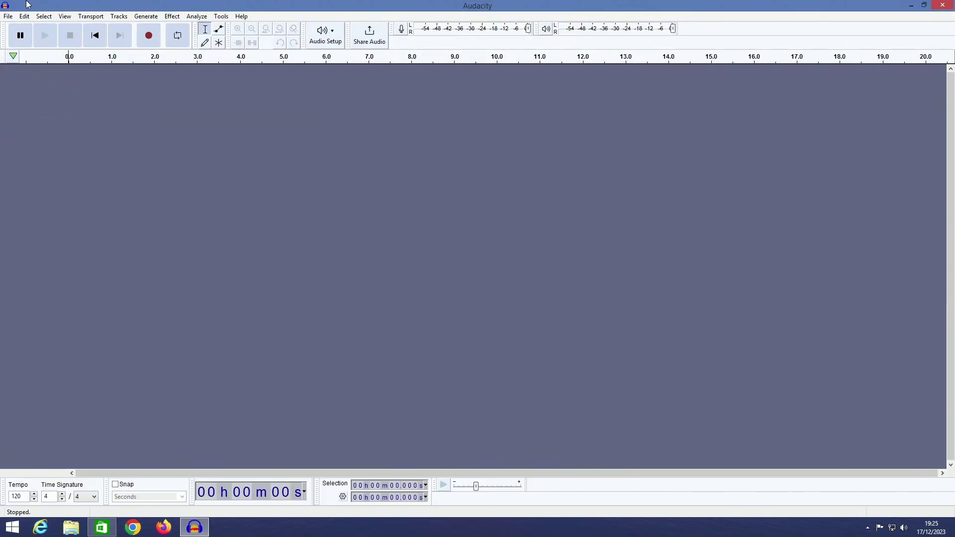
Drag the Killing Time MP3 from Downloads into Audacity, then play it briefly and stop.
click(8, 16)
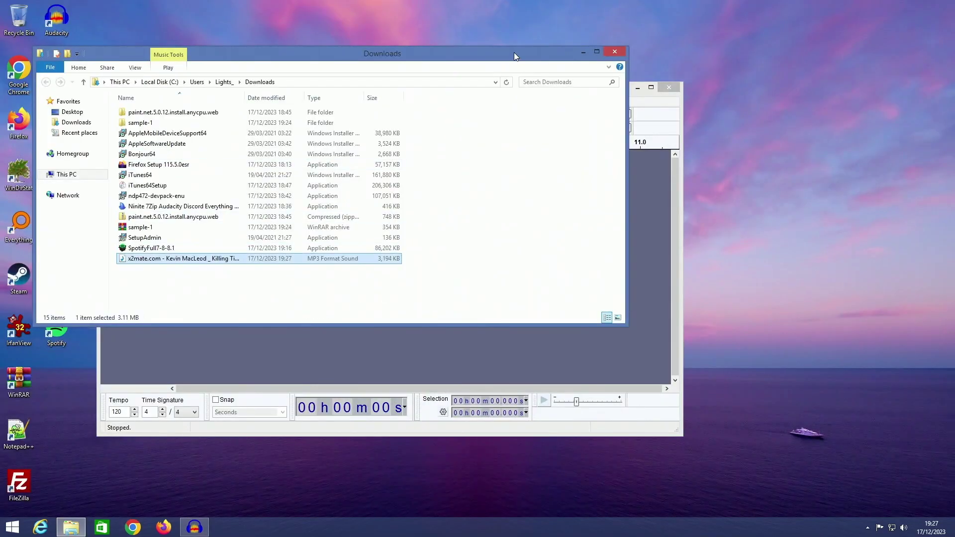
drag(515, 52, 865, 125)
drag(304, 321, 294, 356)
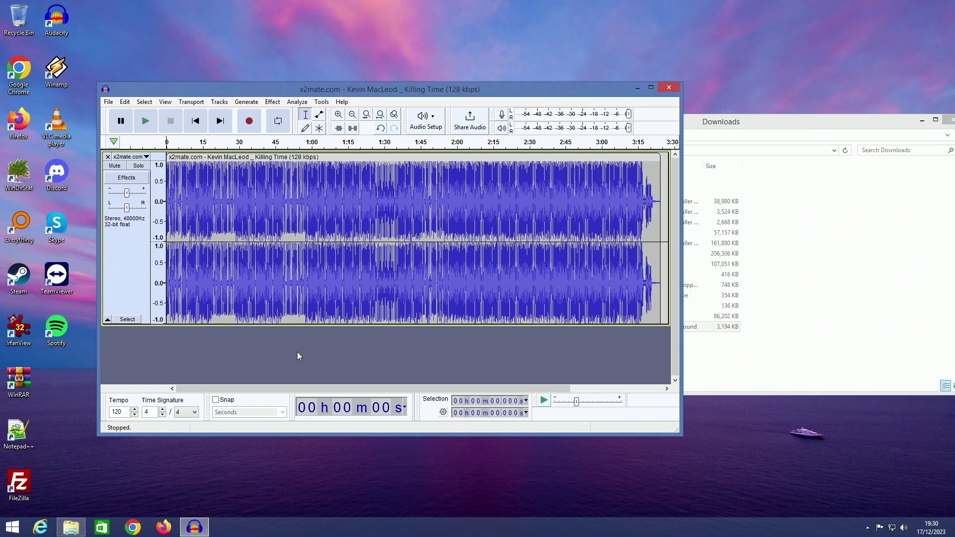
click(148, 121)
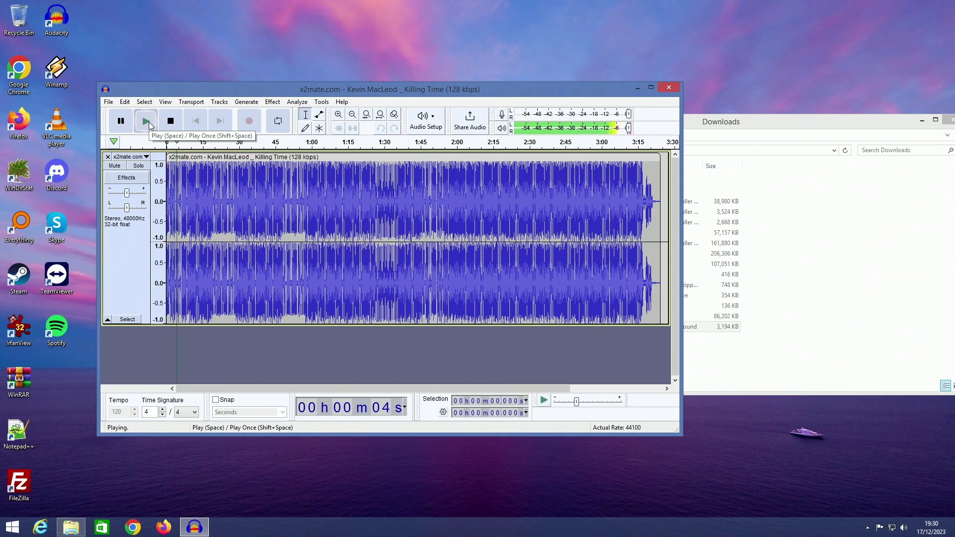
click(148, 121)
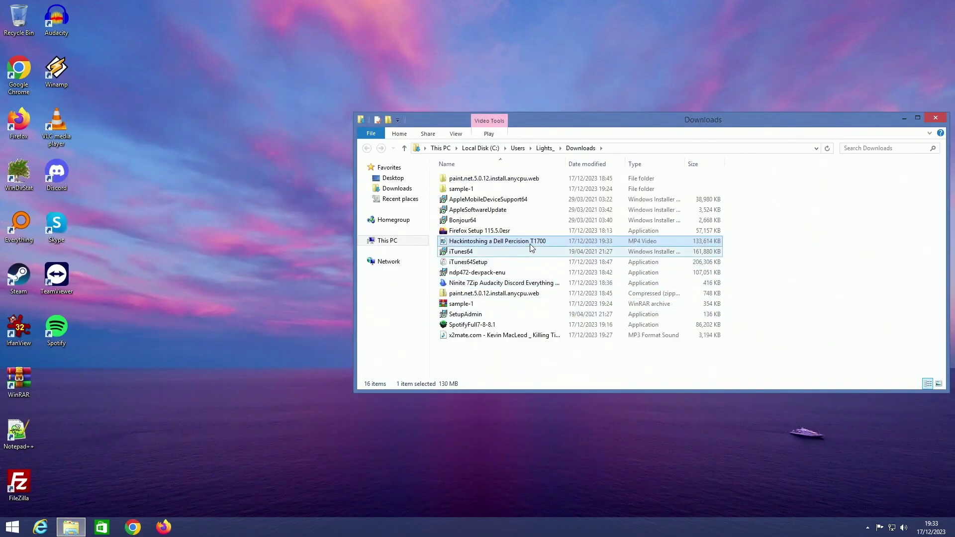
Open the Hackintoshing a Dell Percision T1700 video in VLC media player.
right_click(529, 242)
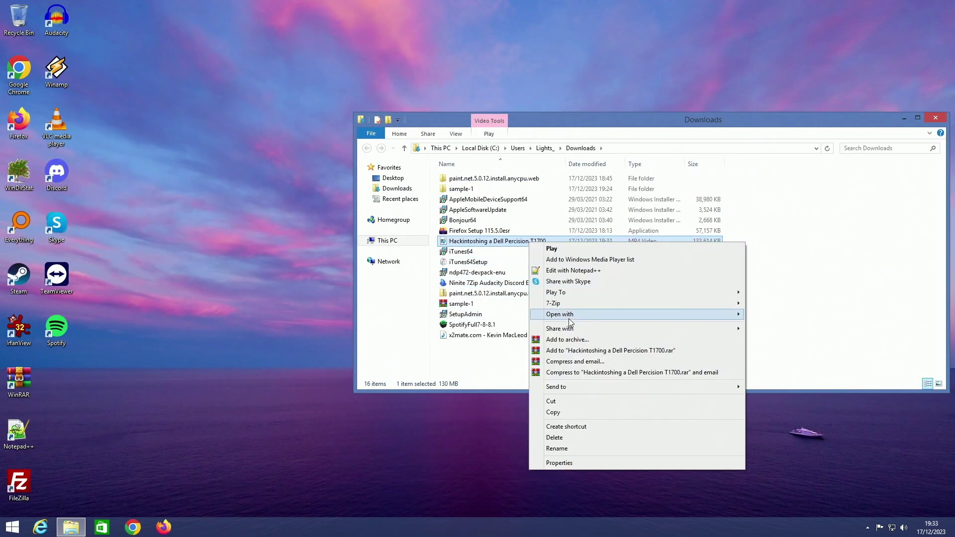
mouse_move(592, 316)
click(776, 335)
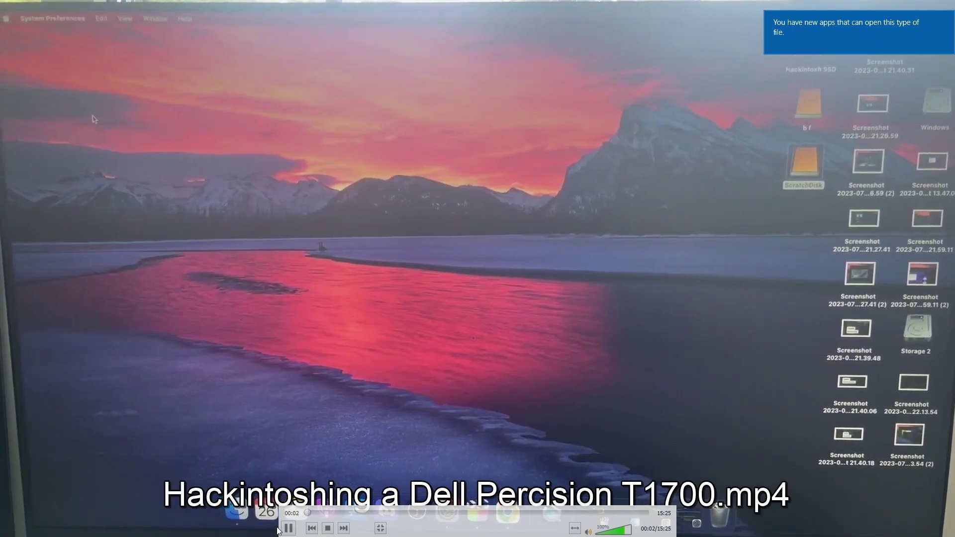
Pause, leave fullscreen, skip ahead from about 04:20 to 06:51, then quit VLC.
click(288, 528)
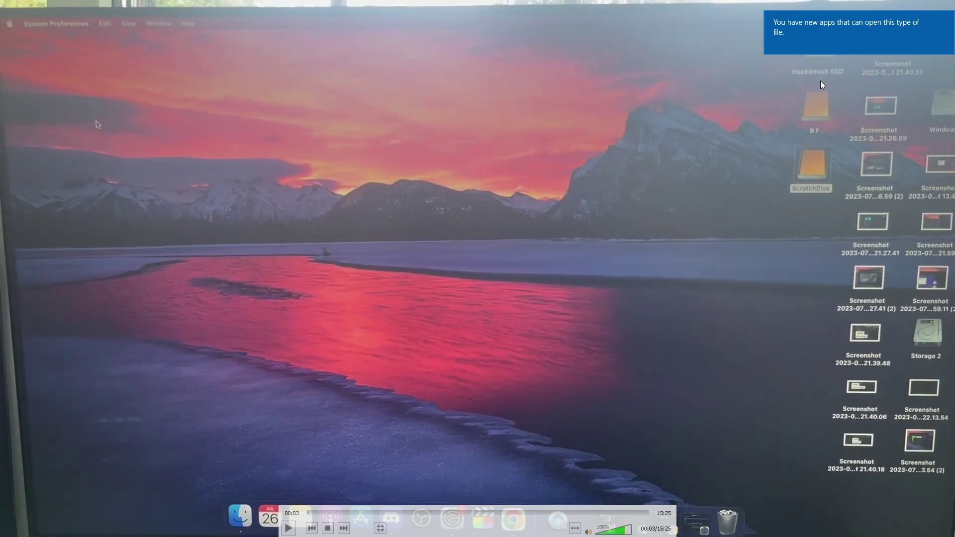
double_click(686, 184)
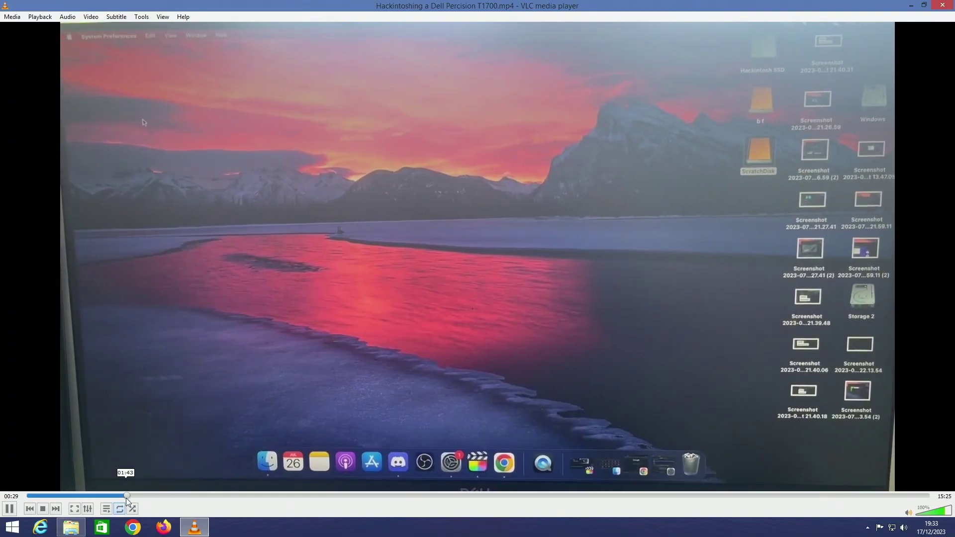
click(291, 496)
drag(307, 498, 854, 504)
key(ctrl+q)
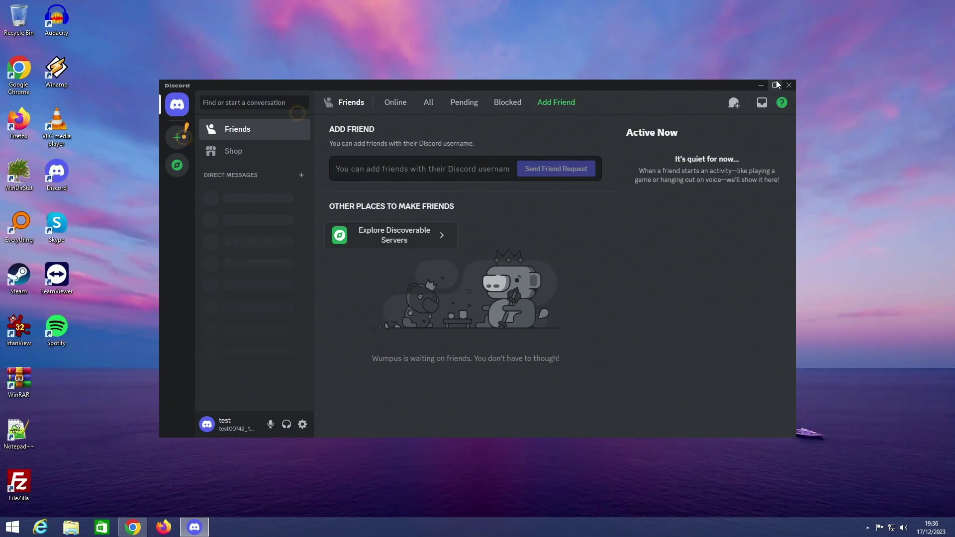
Maximize Discord and create a new server of your own named test's server.
click(775, 85)
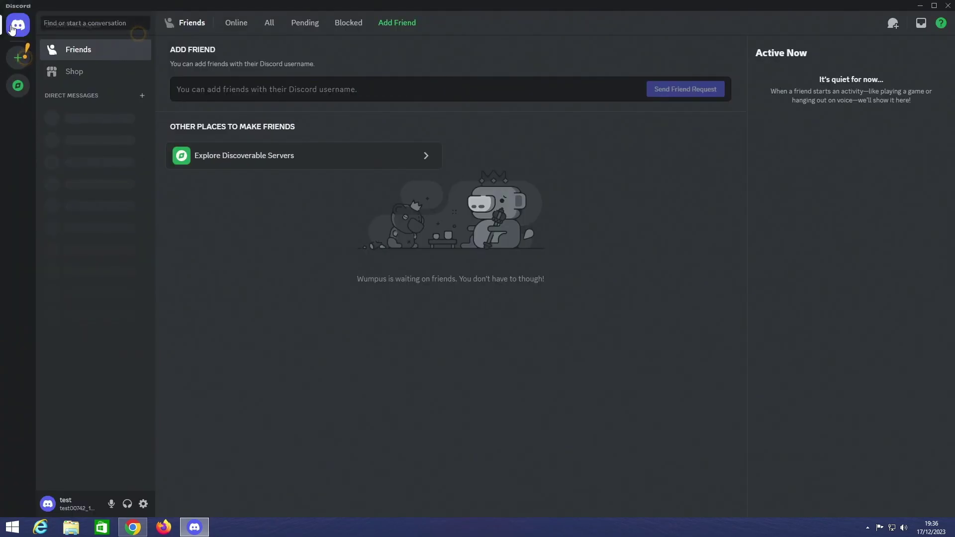
click(14, 60)
click(469, 199)
key(Return)
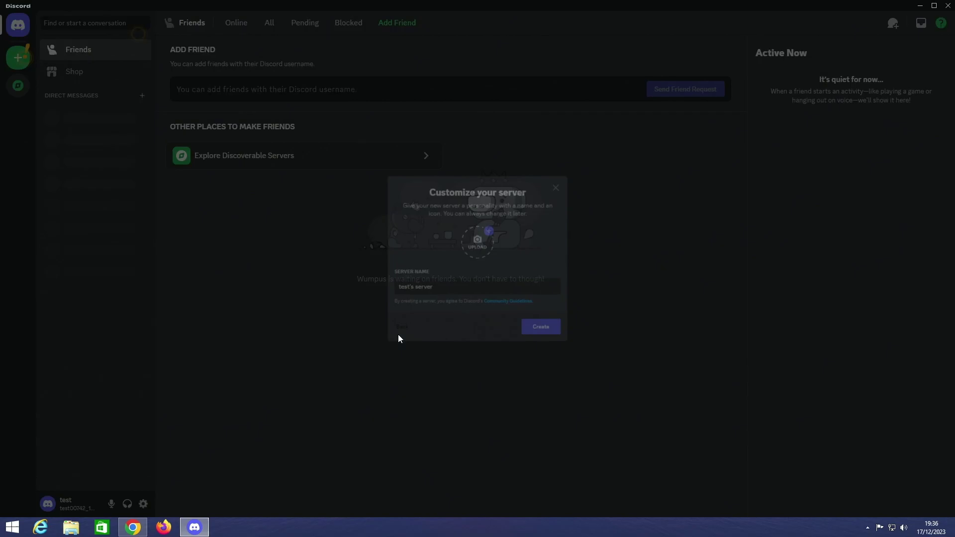
Post 'hello no one from windows 8.1!!!!!!' in #general, view the profile, and return Home.
text(he)
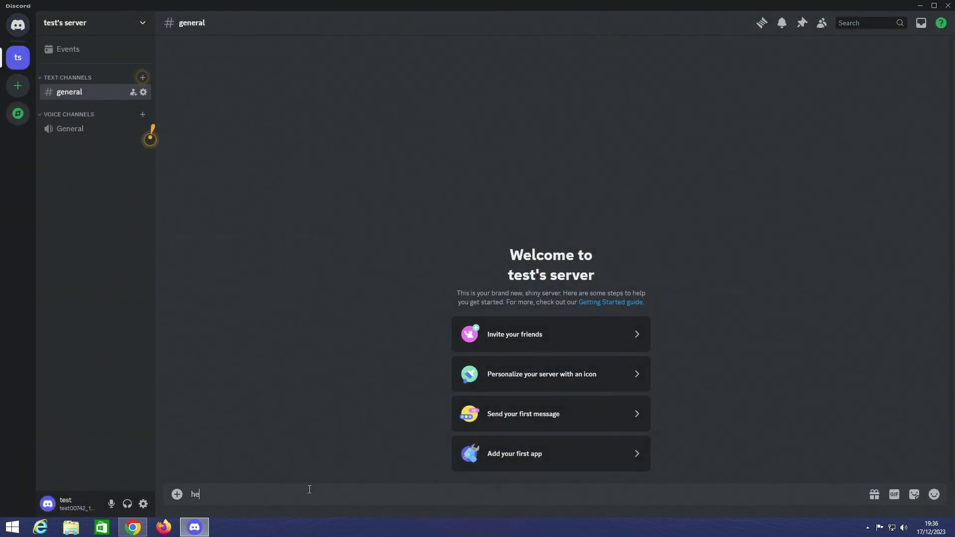
text(llo no one from)
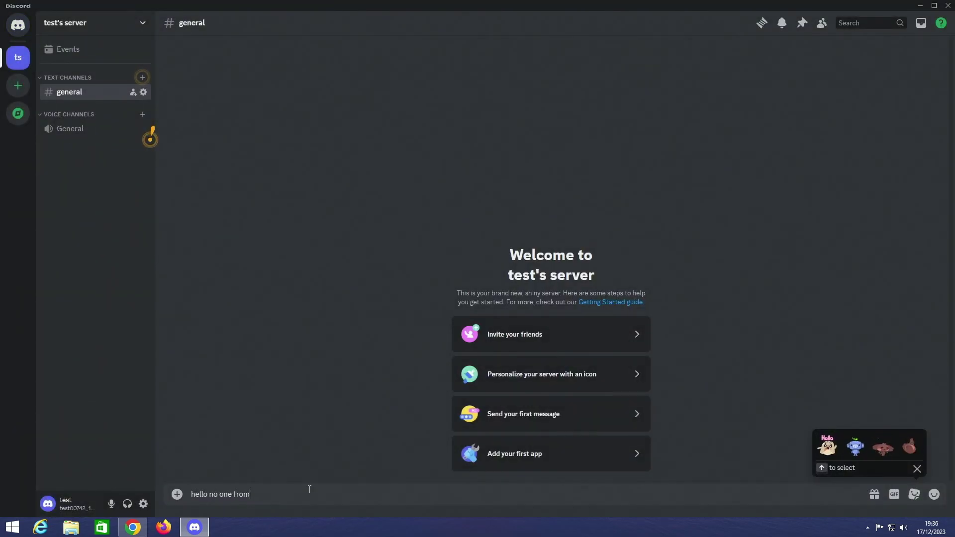
text( windows 8.1!!!!!!)
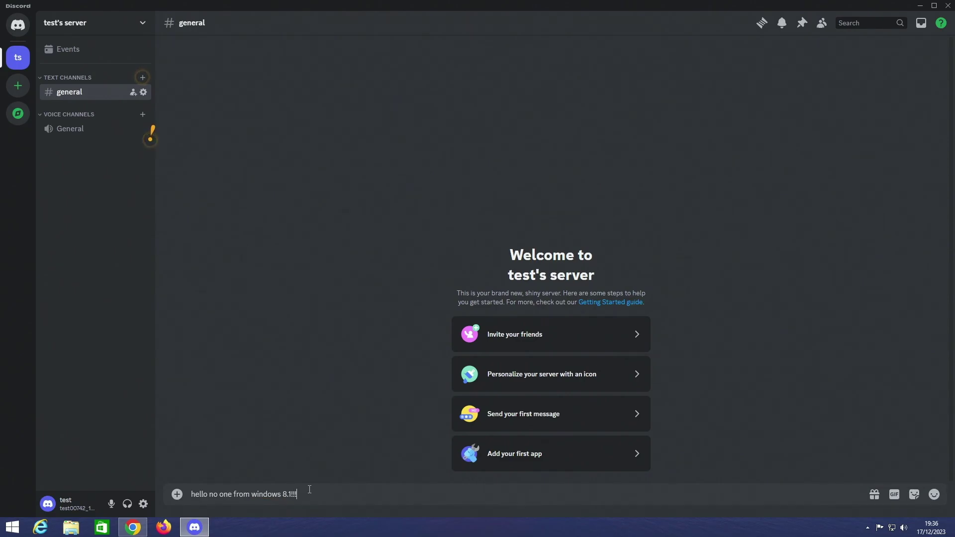
key(Return)
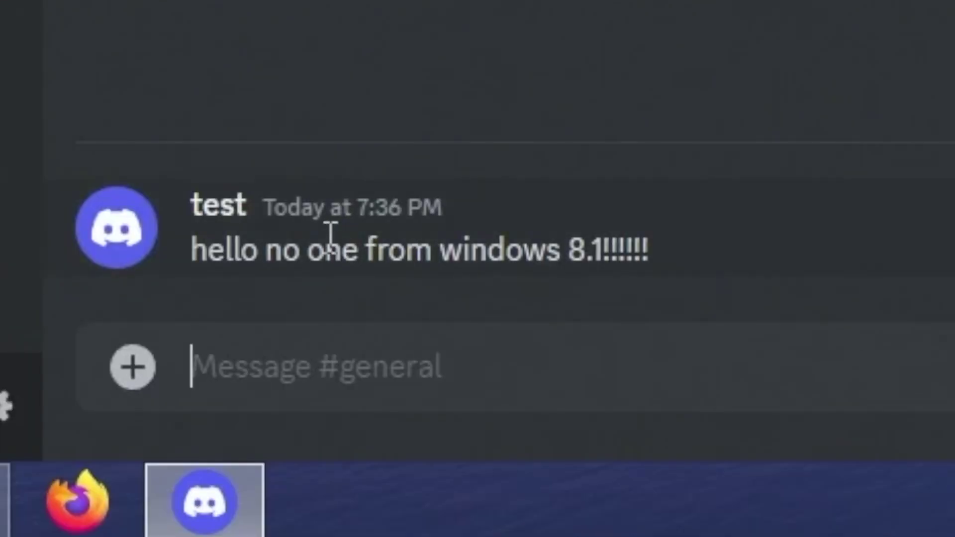
click(116, 249)
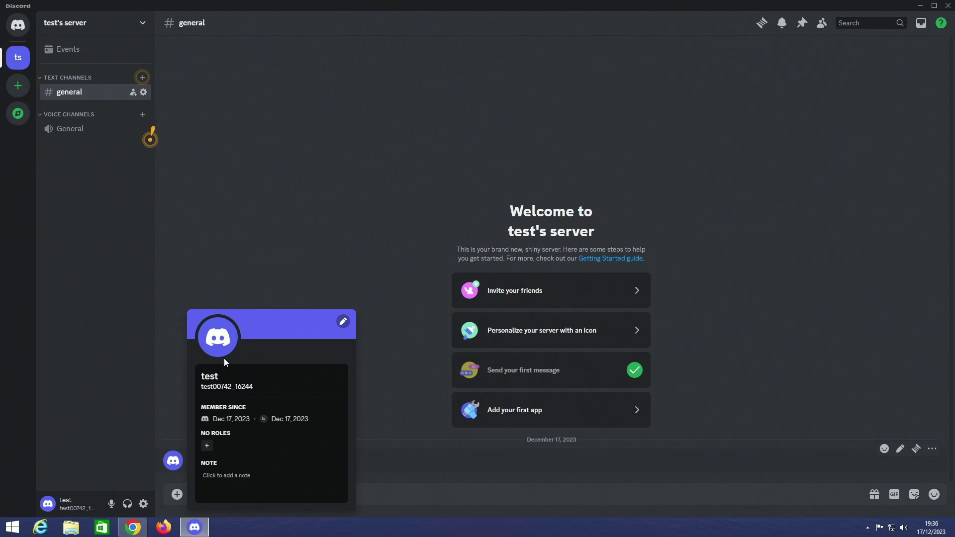
double_click(227, 387)
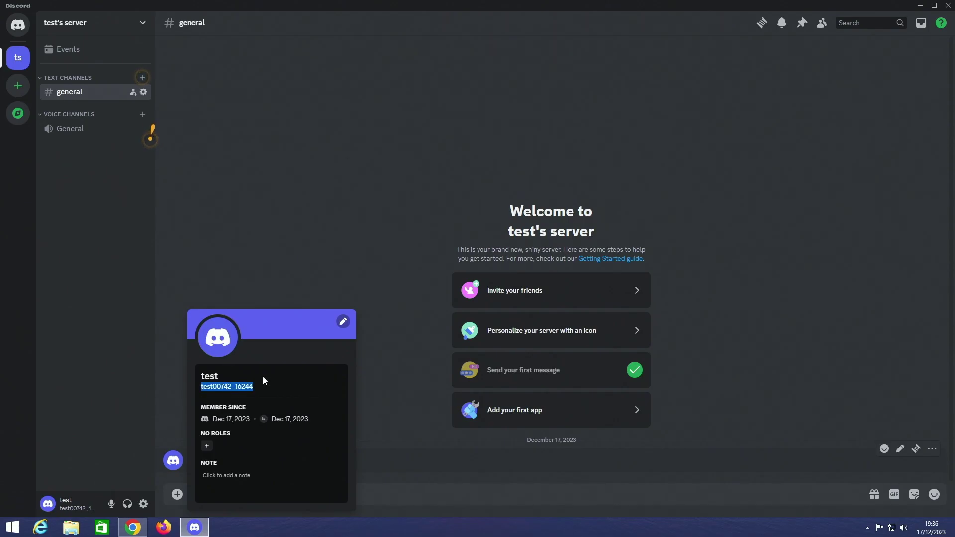
click(12, 31)
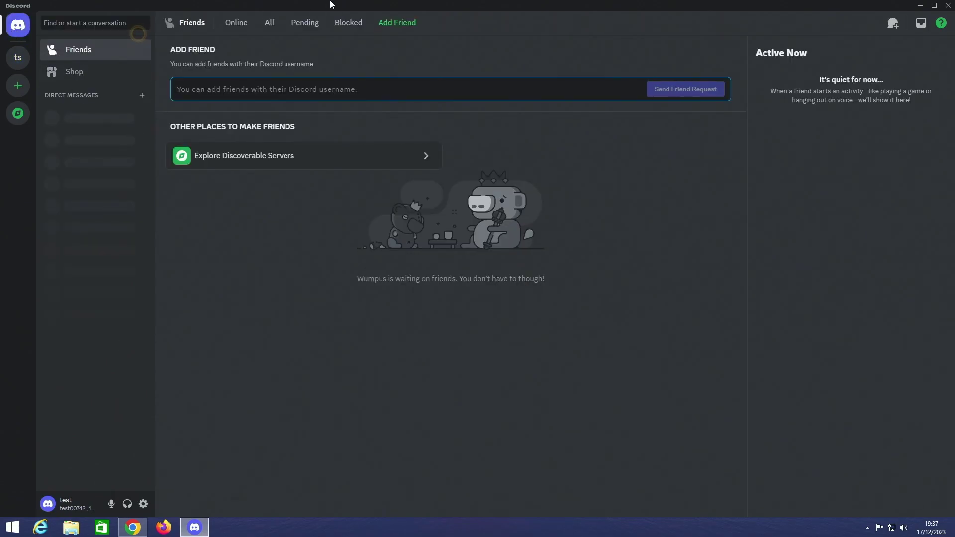
Create a text channel named 2 and join the General voice channel, dismissing its tip.
click(299, 52)
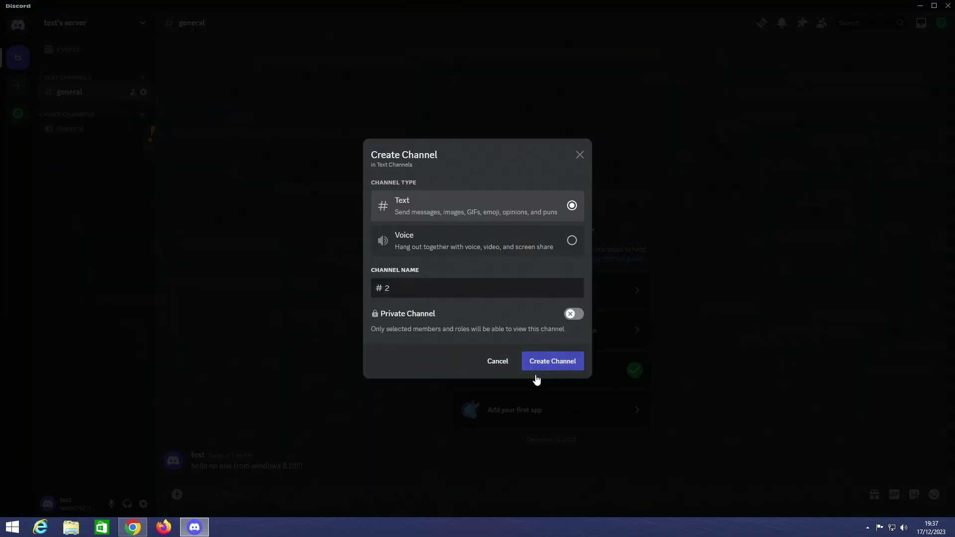
click(549, 362)
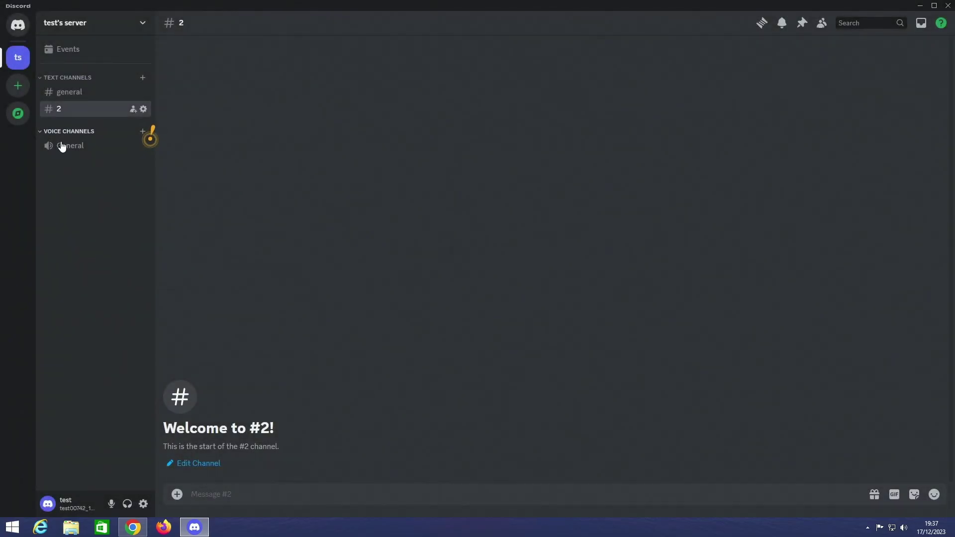
click(65, 145)
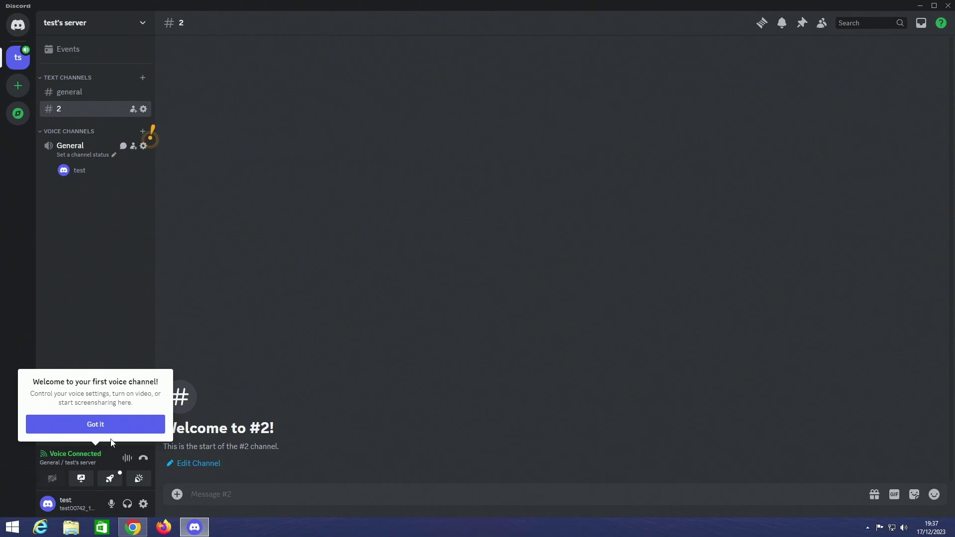
click(108, 427)
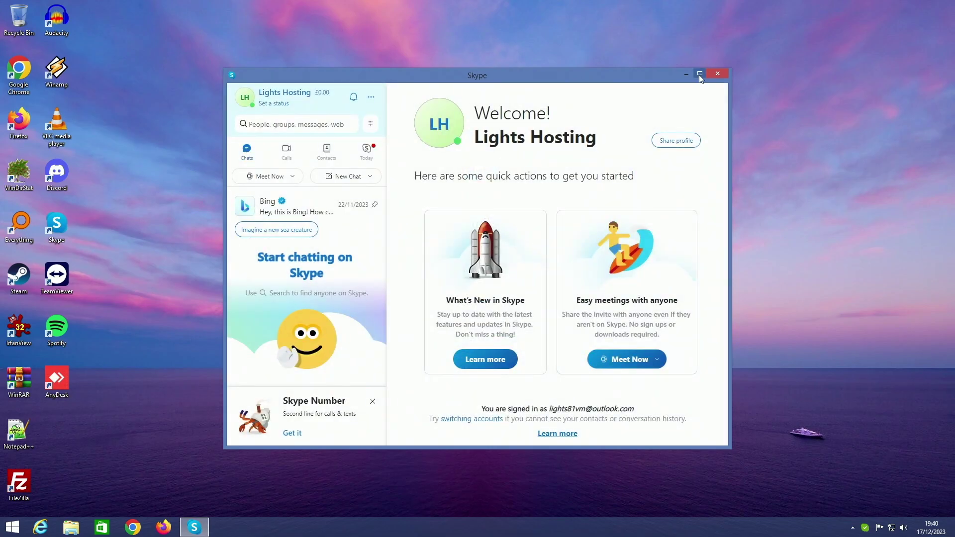
Maximize Skype, call the Echo / Sound Test Service, then close Skype.
click(700, 75)
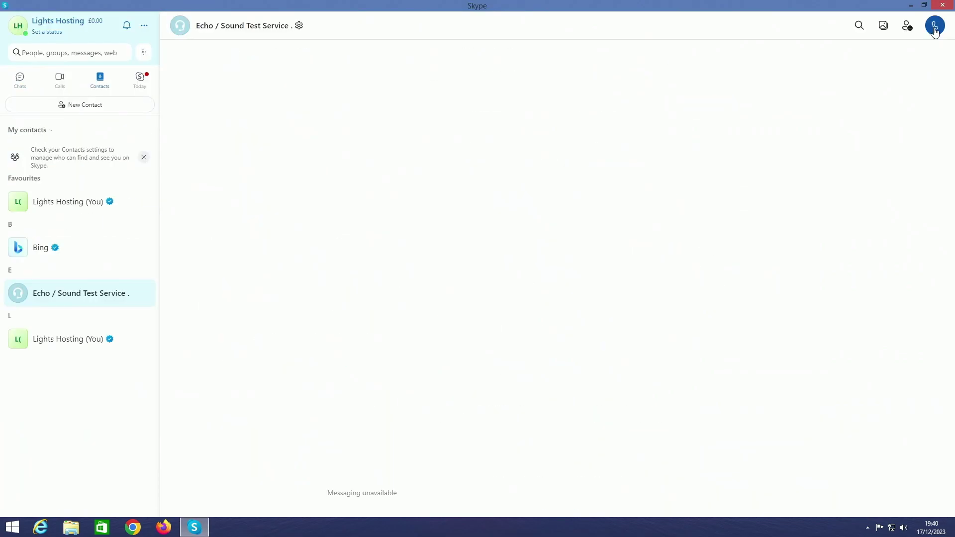
click(883, 24)
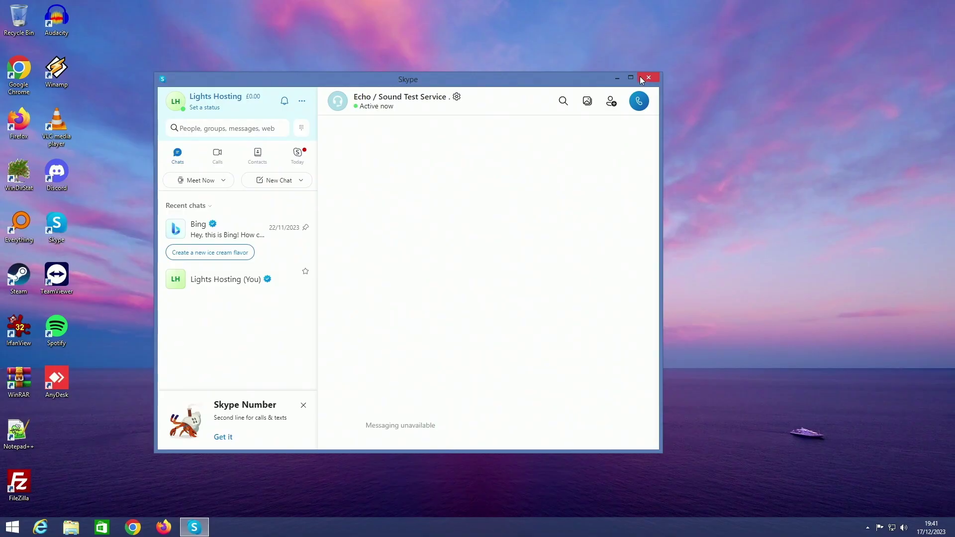
click(641, 80)
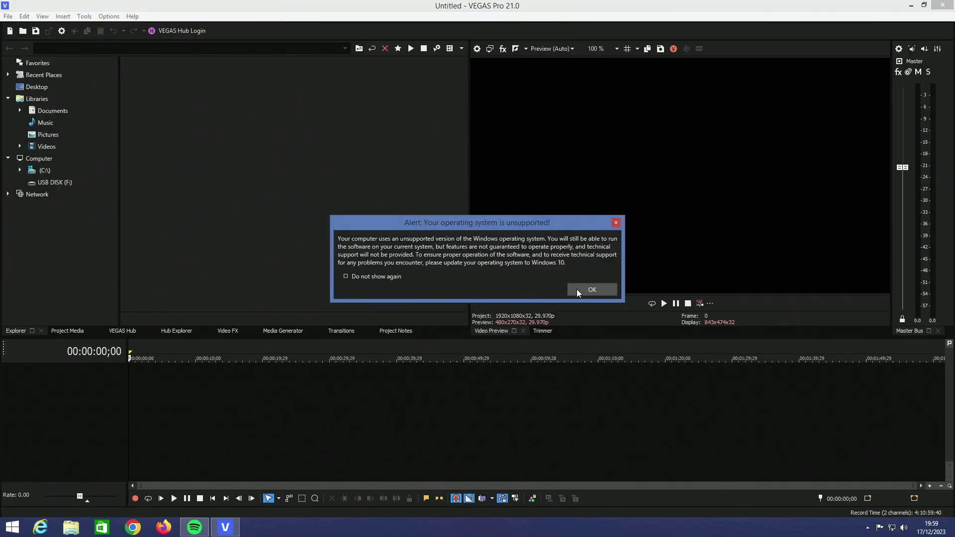
Dismiss the unsupported operating system alert and delete a video event from the timeline.
click(577, 291)
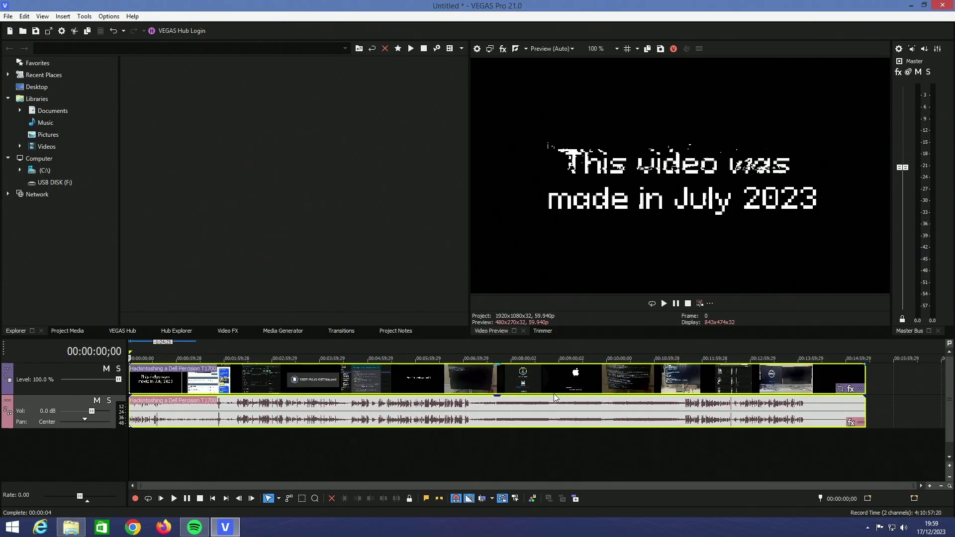
click(554, 393)
click(504, 401)
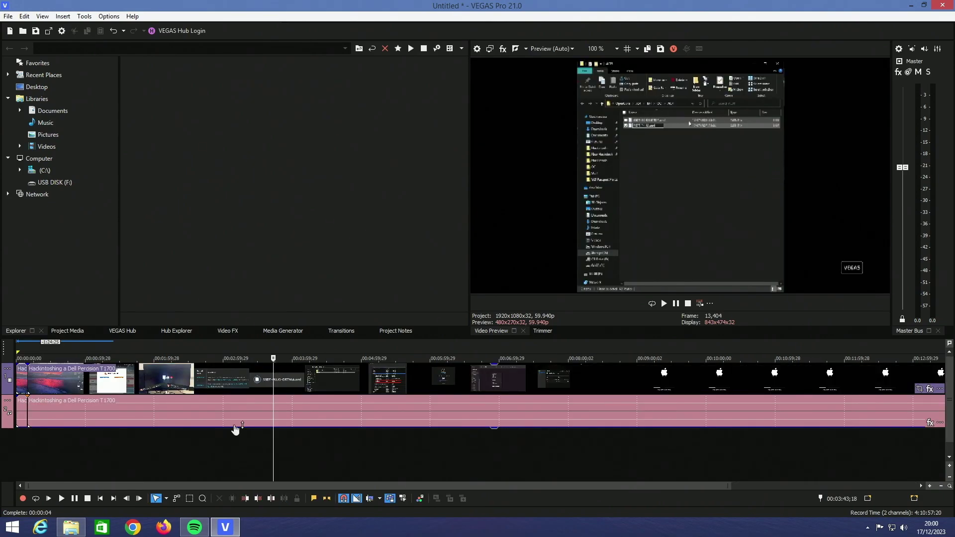
right_click(180, 386)
click(199, 239)
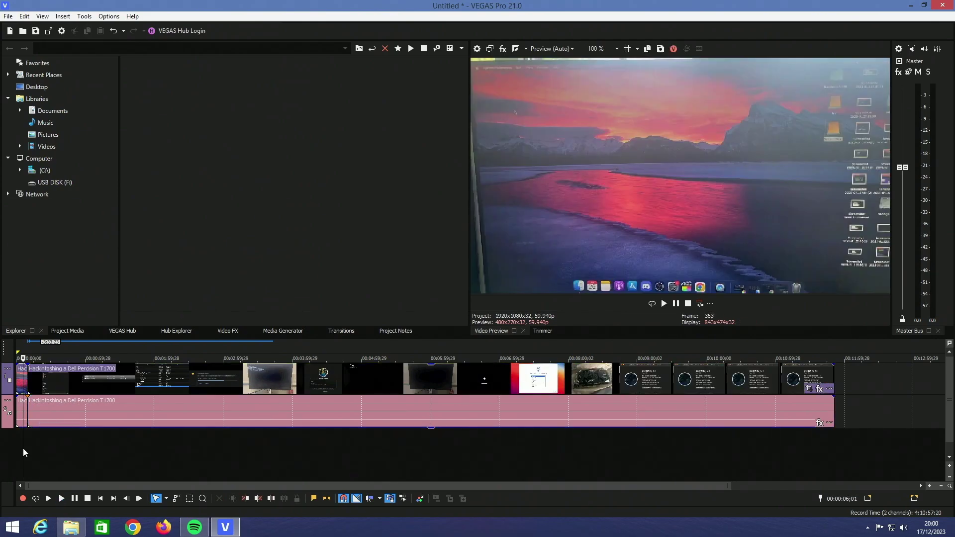
Preview the edit from the 4:50 event edge and from about 3:19.
click(22, 449)
scroll(130, 469, up, 5)
scroll(730, 443, down, 5)
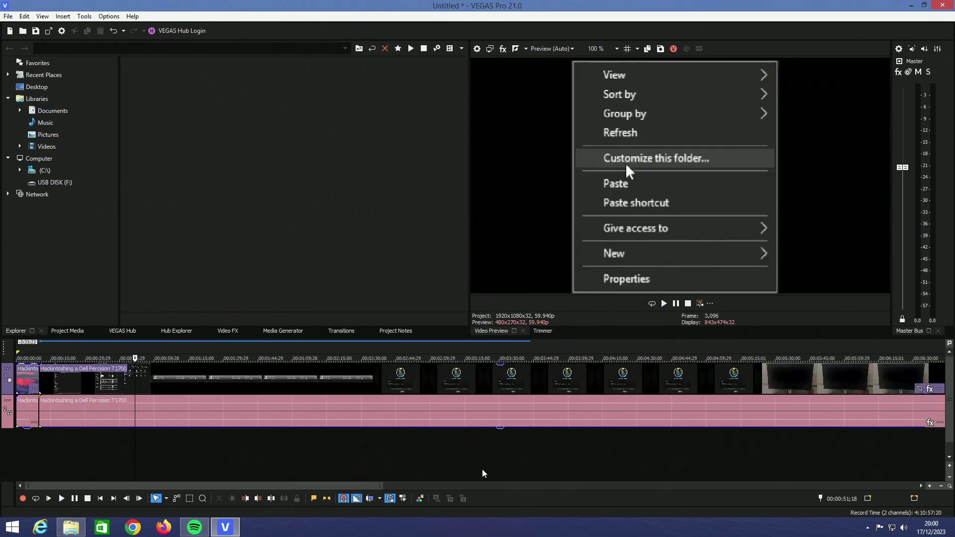
click(467, 467)
click(682, 464)
scroll(676, 470, down, 3)
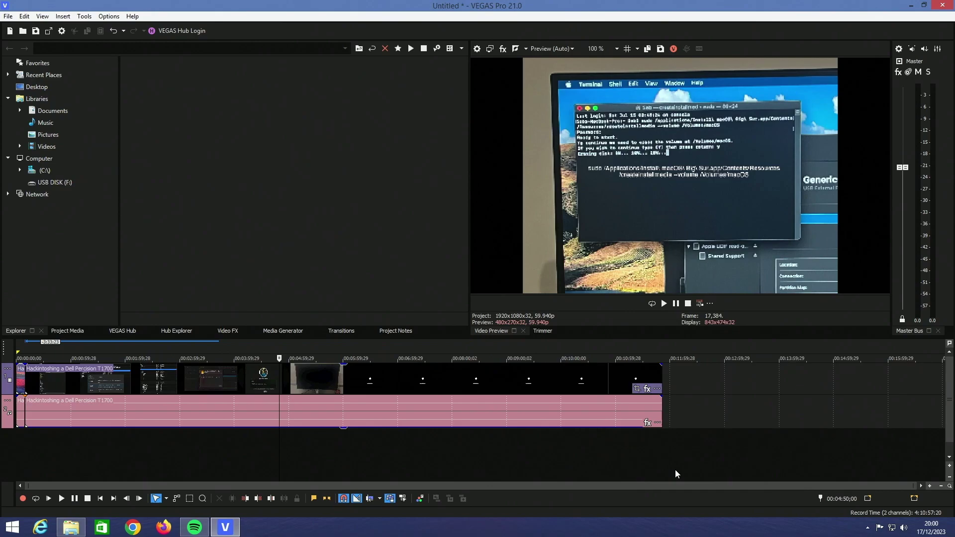
key(space)
click(253, 458)
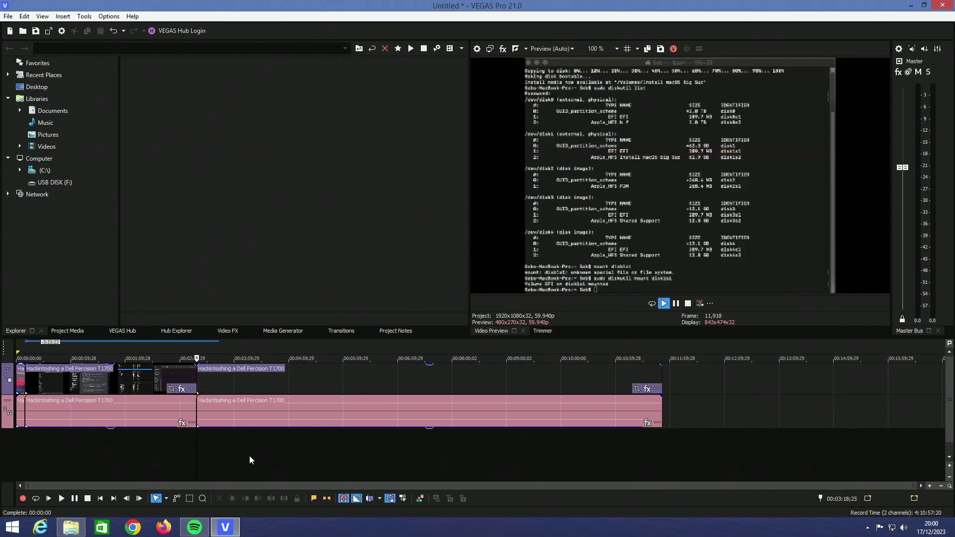
scroll(247, 438, up, 4)
key(space)
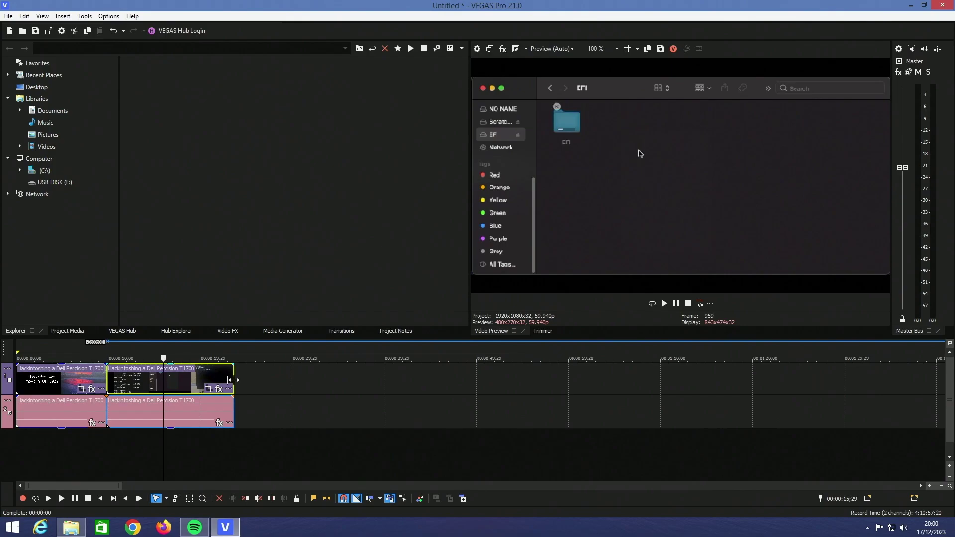
Time-stretch the clip to 400.0% and play the shortened edit from about 0:10.
mouse_move(233, 380)
mouse_down()
mouse_move(661, 381)
mouse_move(245, 381)
mouse_up()
click(114, 449)
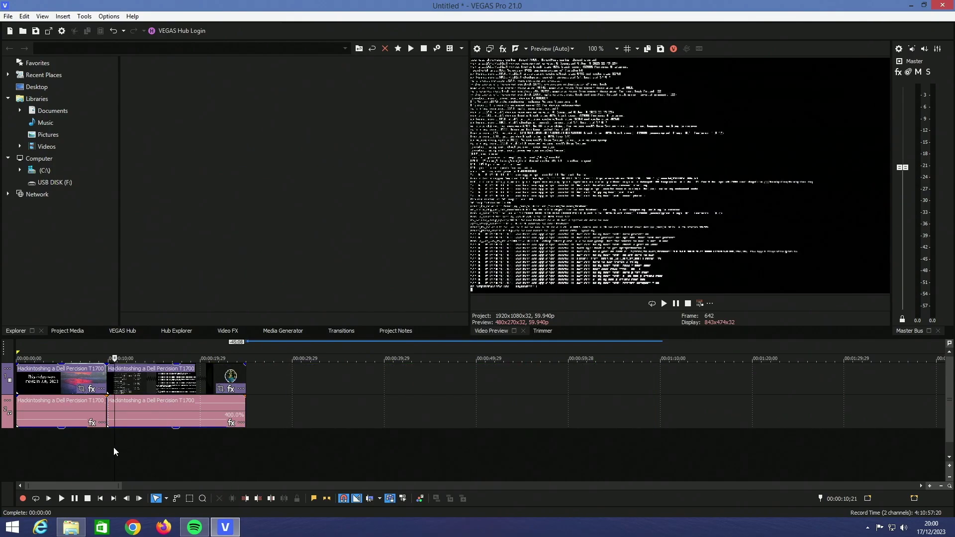
key(space)
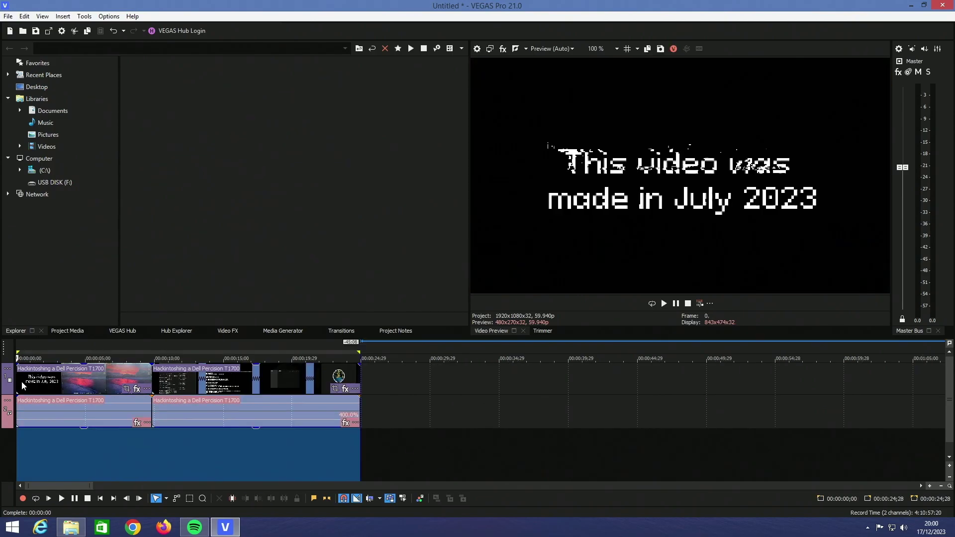
Render the project to Untitled.mp4 and show the render performance statistics.
click(8, 16)
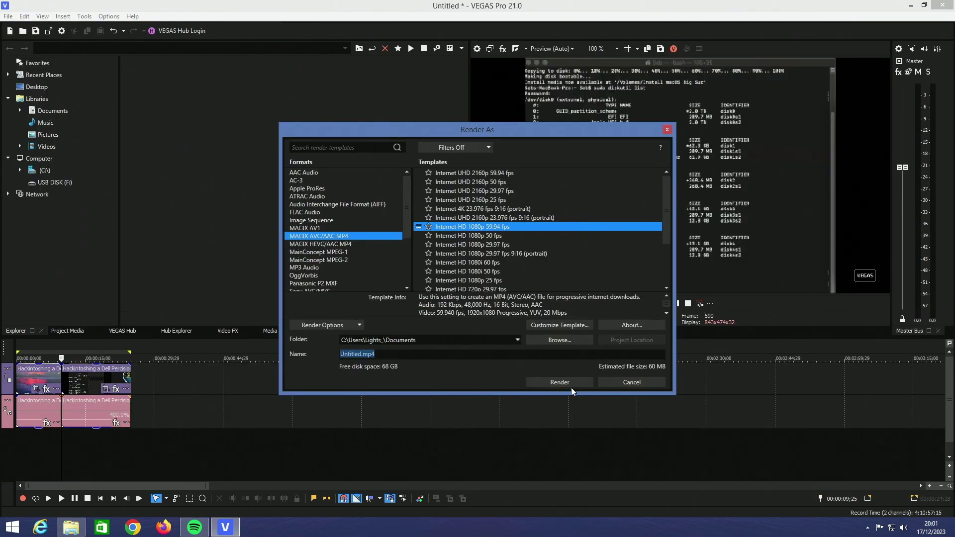
click(566, 384)
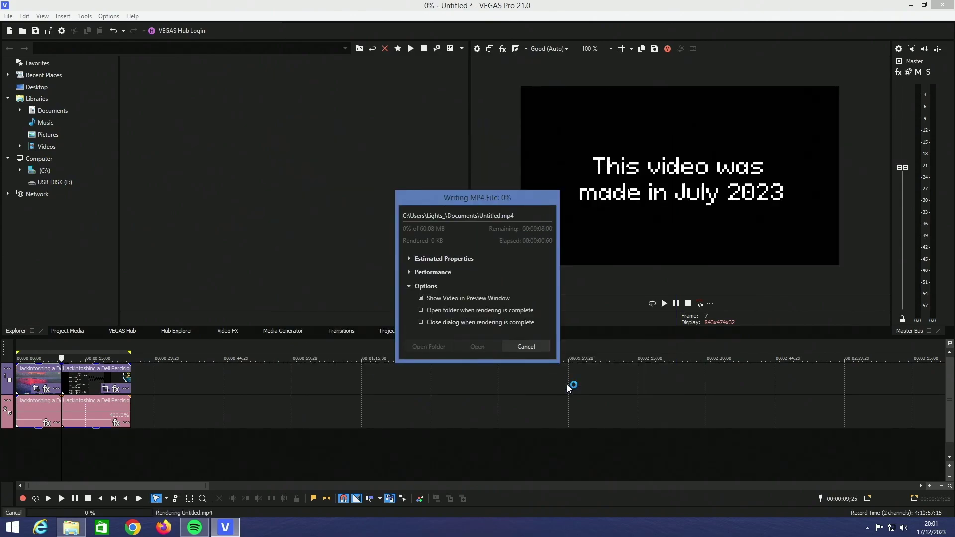
click(418, 273)
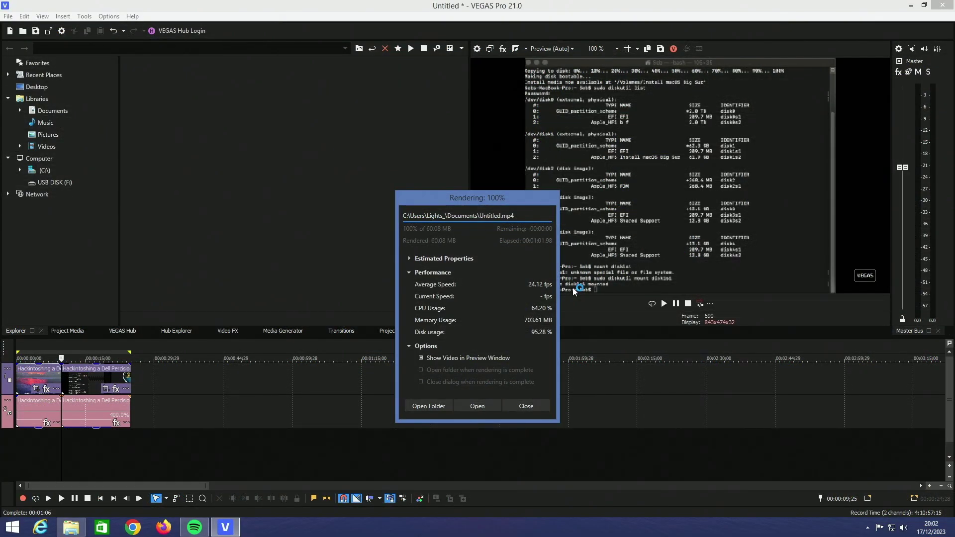
Open the finished Untitled.mp4 and rewind it to about the 3-second mark.
click(477, 406)
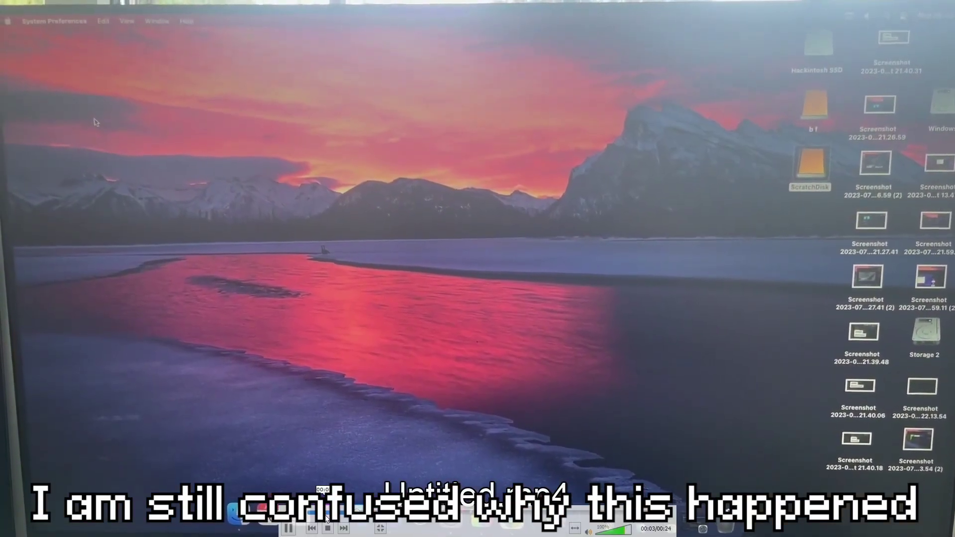
mouse_move(321, 513)
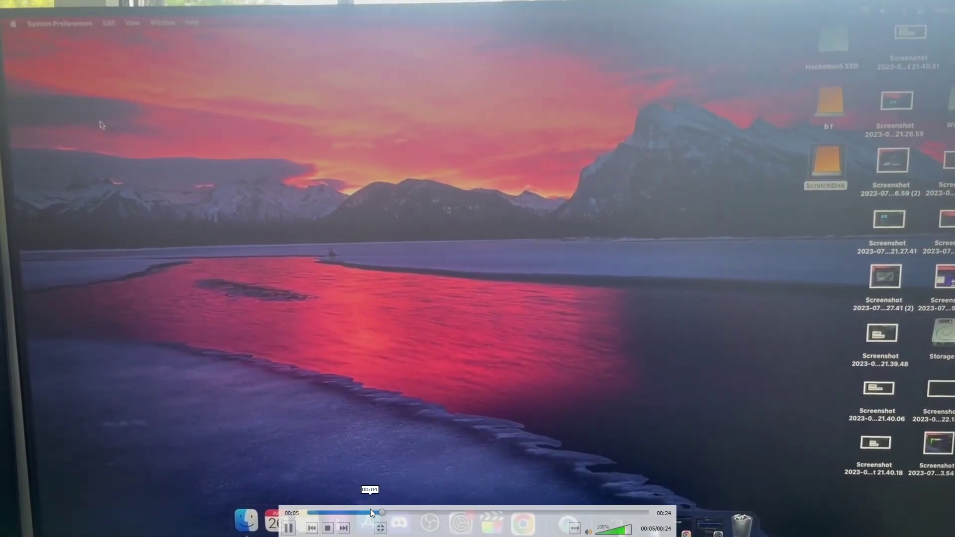
click(354, 512)
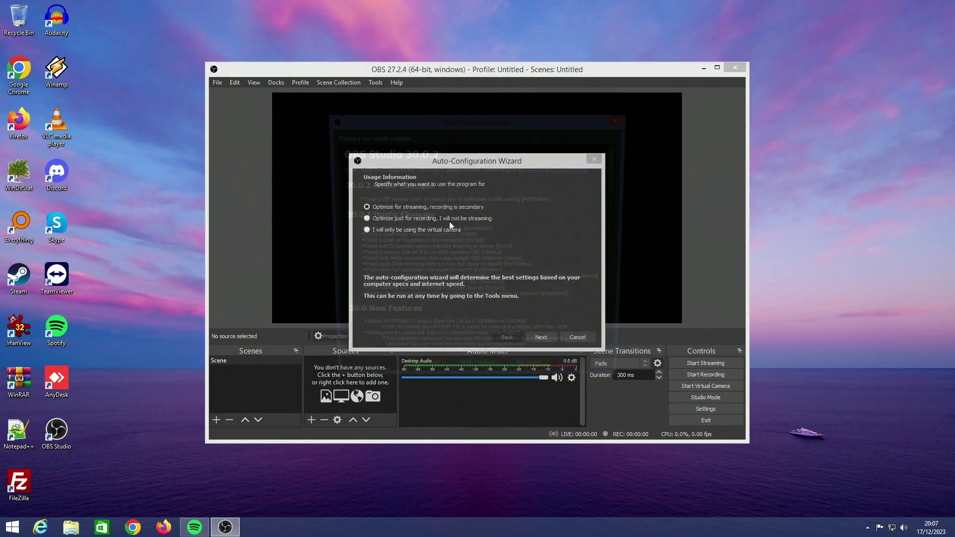
Skip the OBS update notice and wizard, add a Display Capture source, and open Output settings.
click(517, 379)
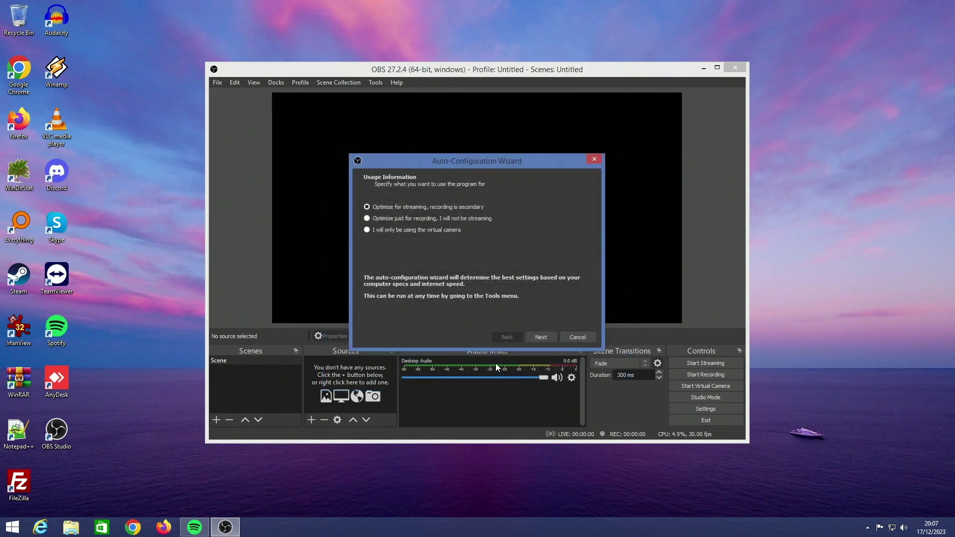
key(Escape)
click(311, 419)
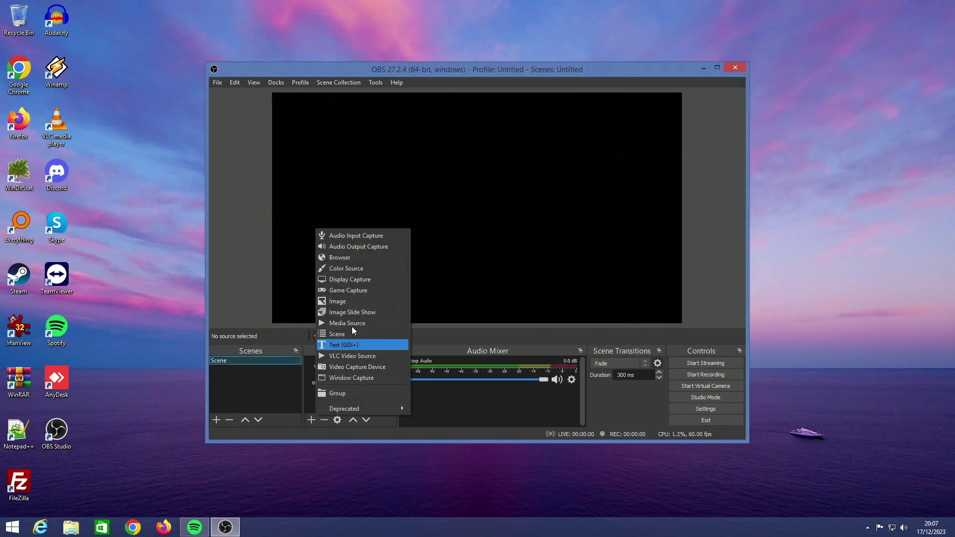
click(372, 280)
click(506, 325)
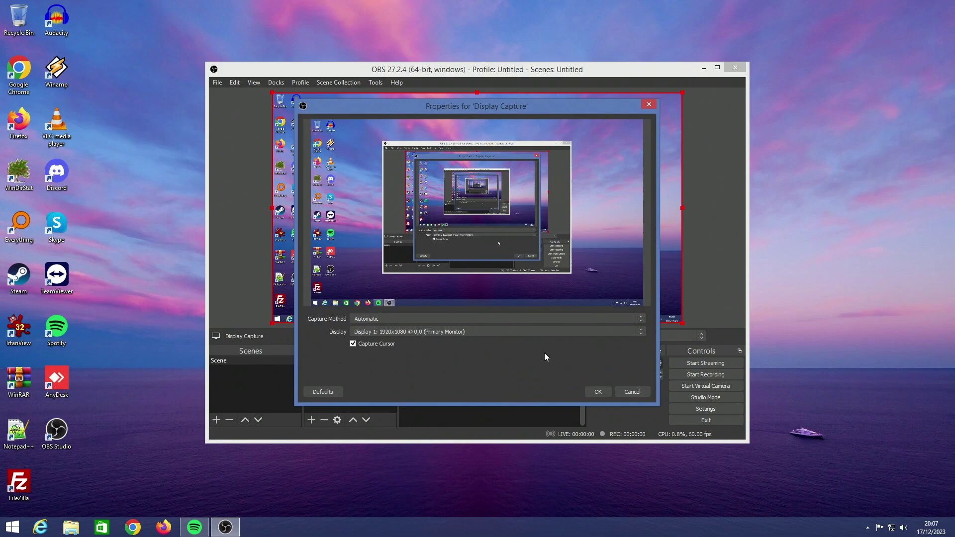
click(598, 392)
click(706, 409)
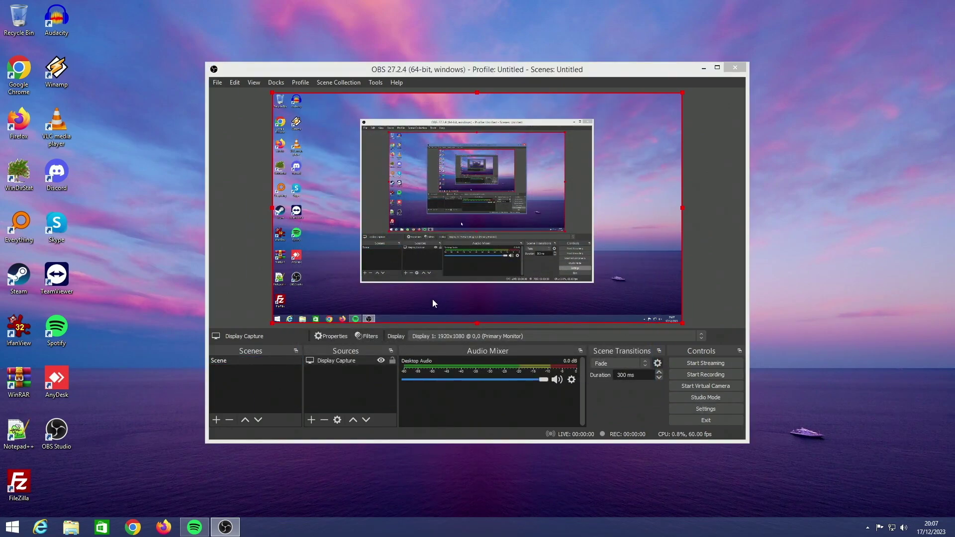
click(268, 141)
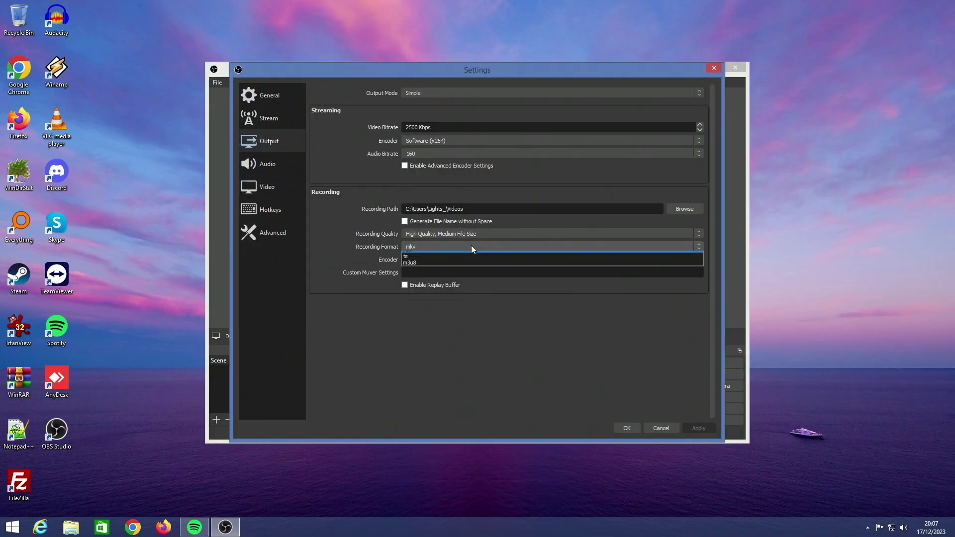
Set the OBS recording format to mp4 and save the settings.
click(471, 246)
click(460, 261)
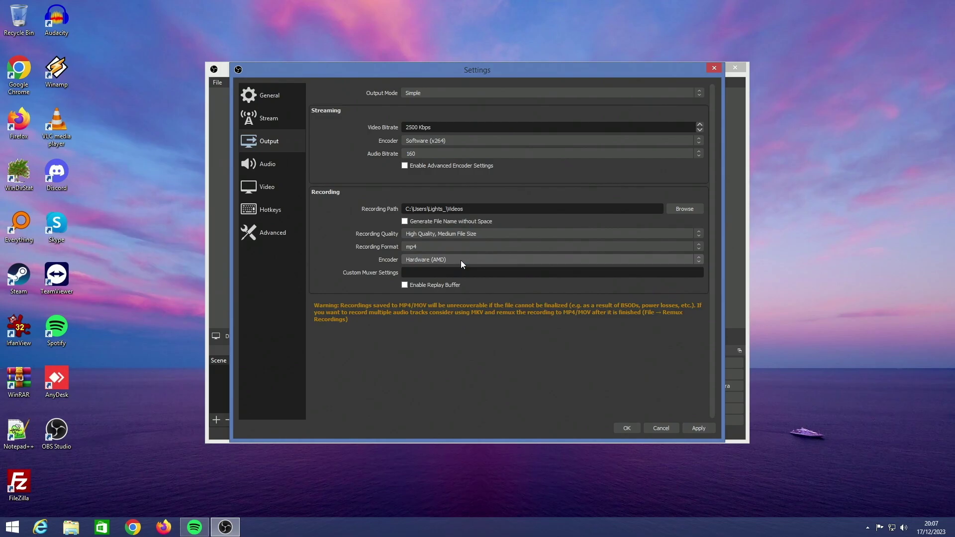
click(617, 430)
click(706, 373)
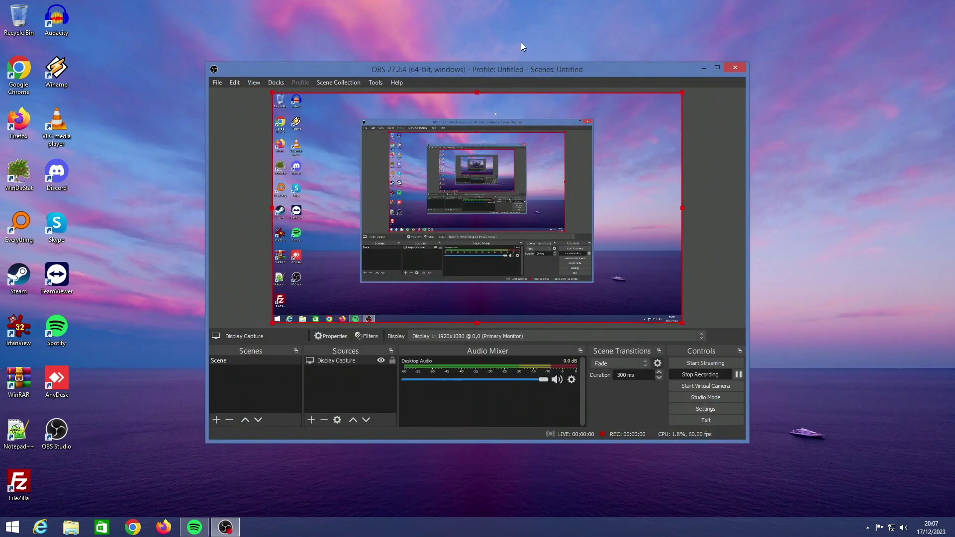
drag(515, 74, 562, 117)
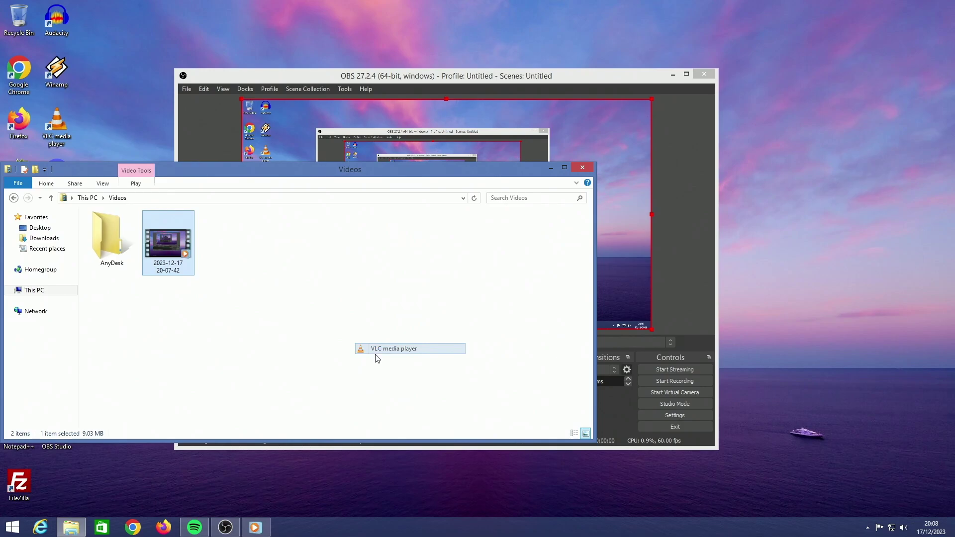
click(377, 351)
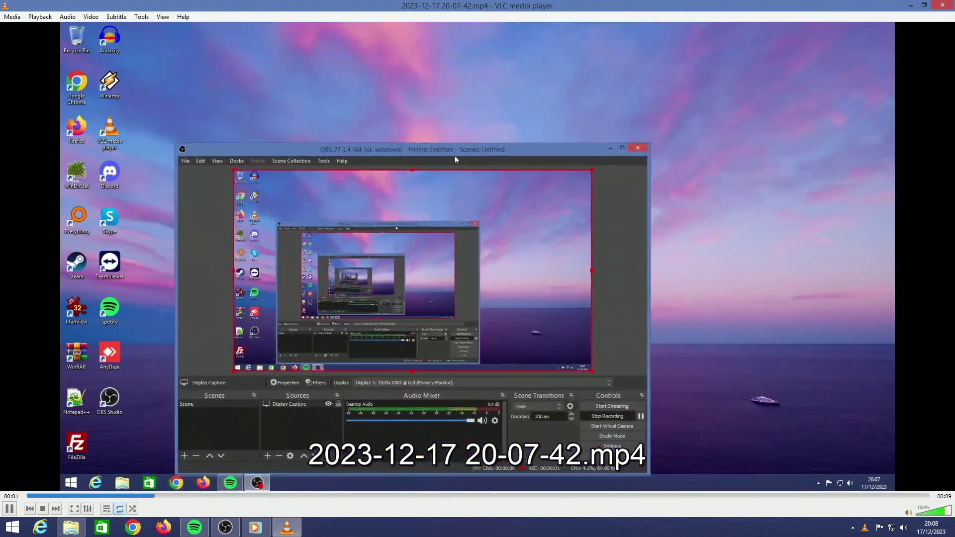
key(ctrl+q)
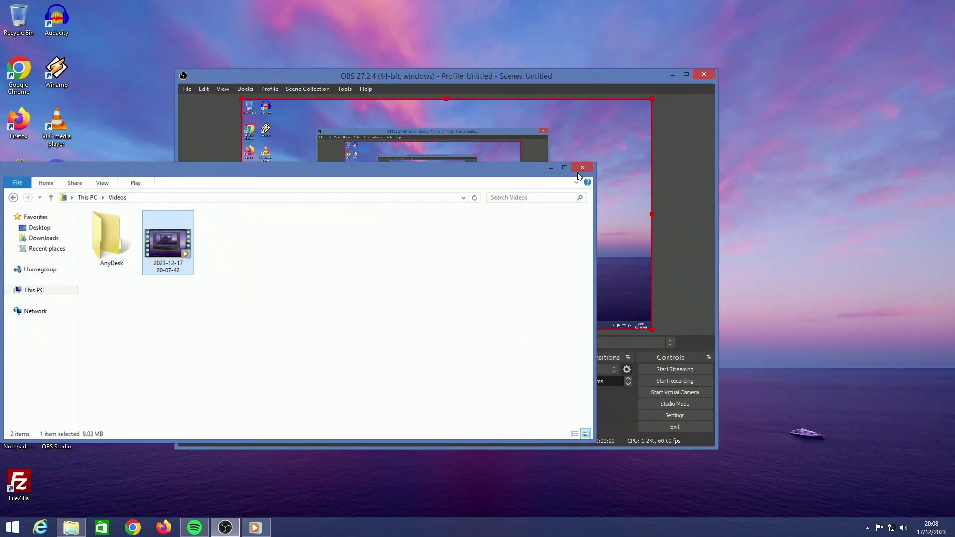
click(582, 167)
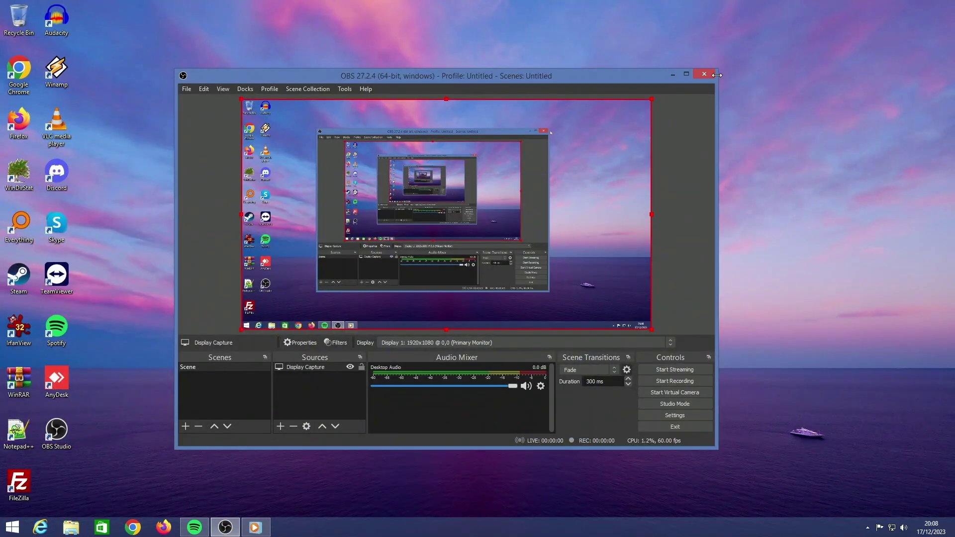
click(671, 74)
Sign in to Steam with the account name and password, then return to the Library home.
click(619, 157)
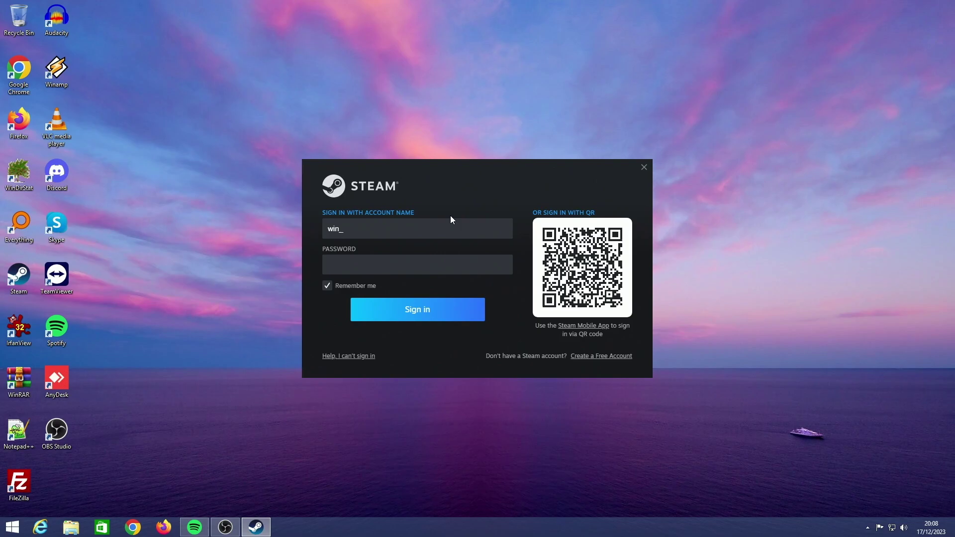
text(lights)
key(Tab)
text(•••••••••)
key(Return)
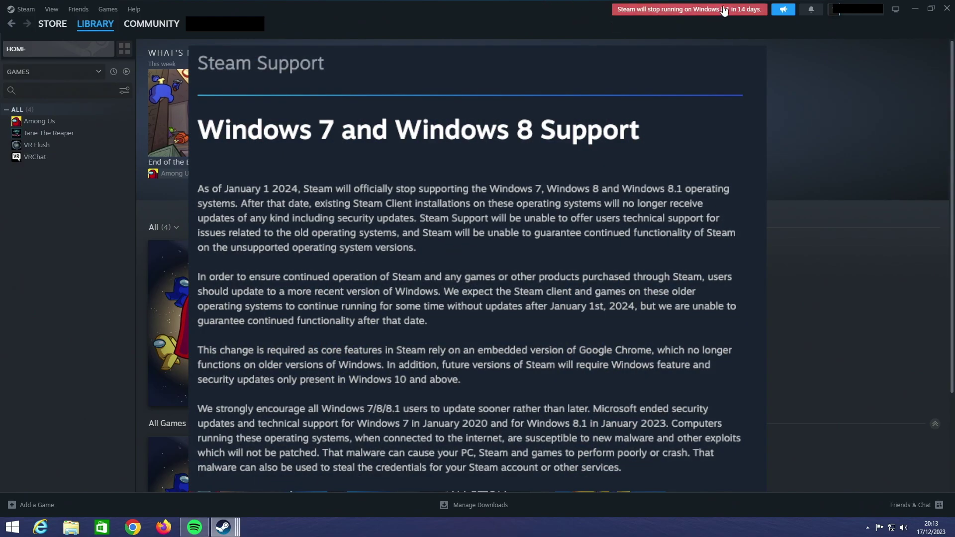
click(761, 16)
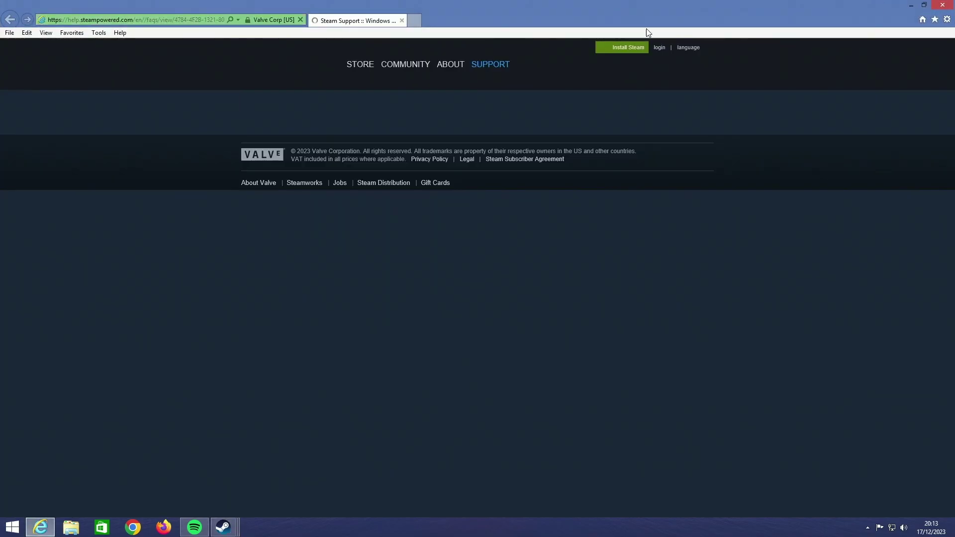
key(alt+Tab)
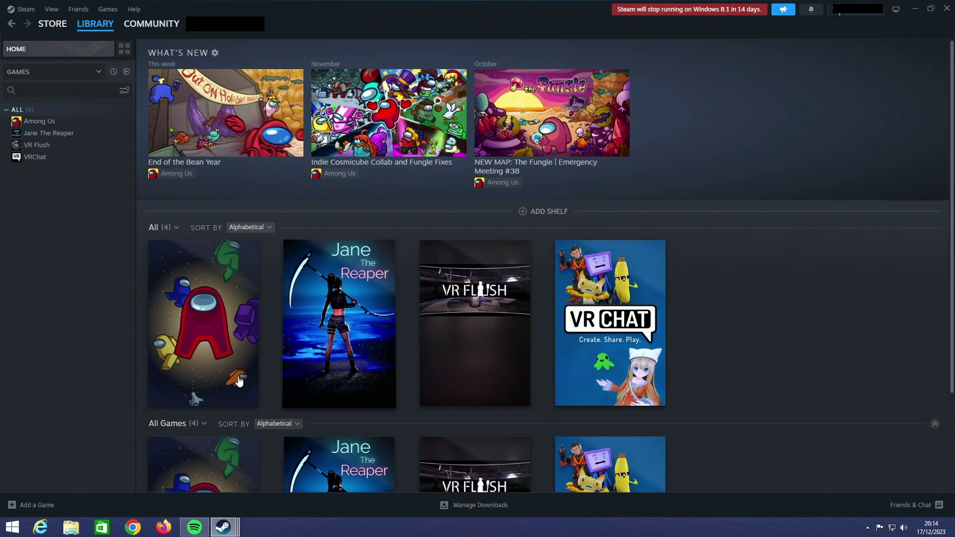
Install Among Us to drive C:, start an OBS screen recording, and launch the game.
click(190, 392)
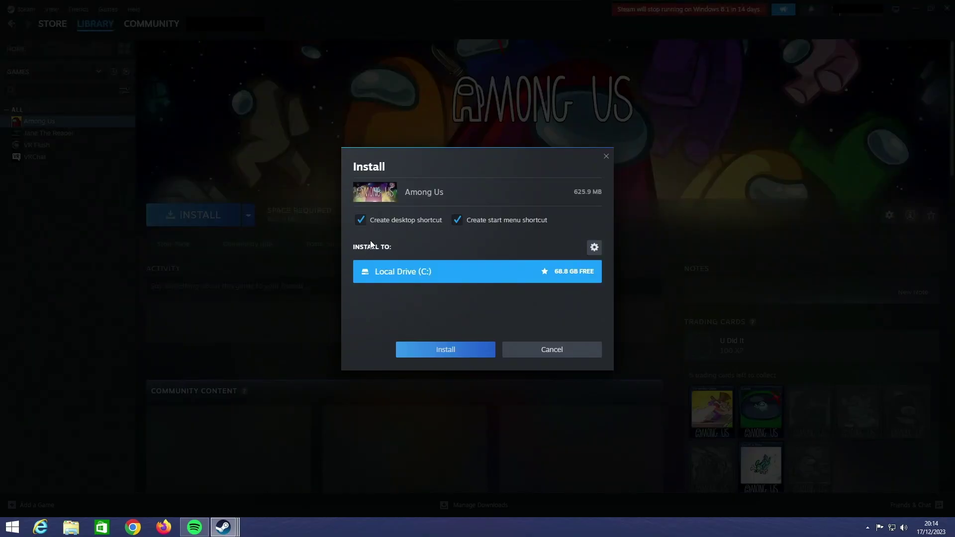
click(447, 353)
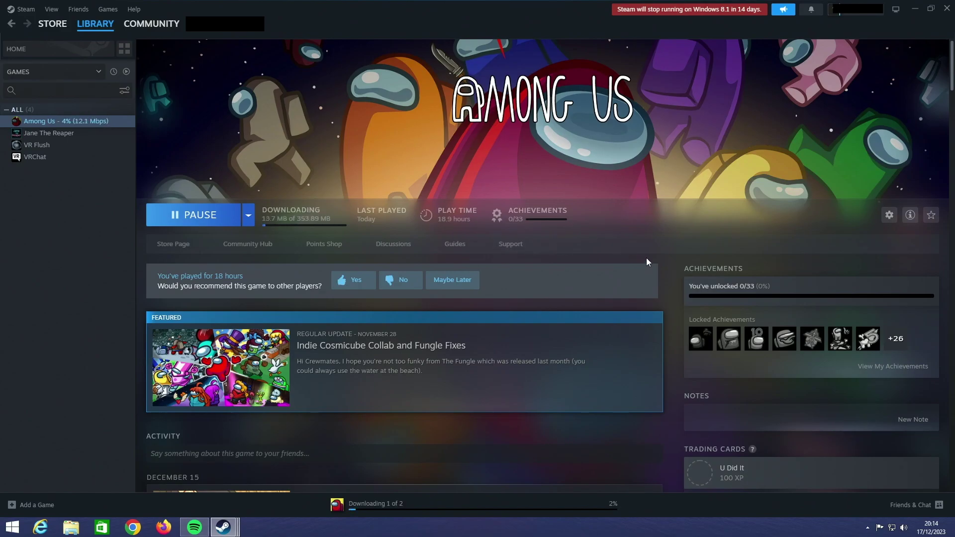
key(super)
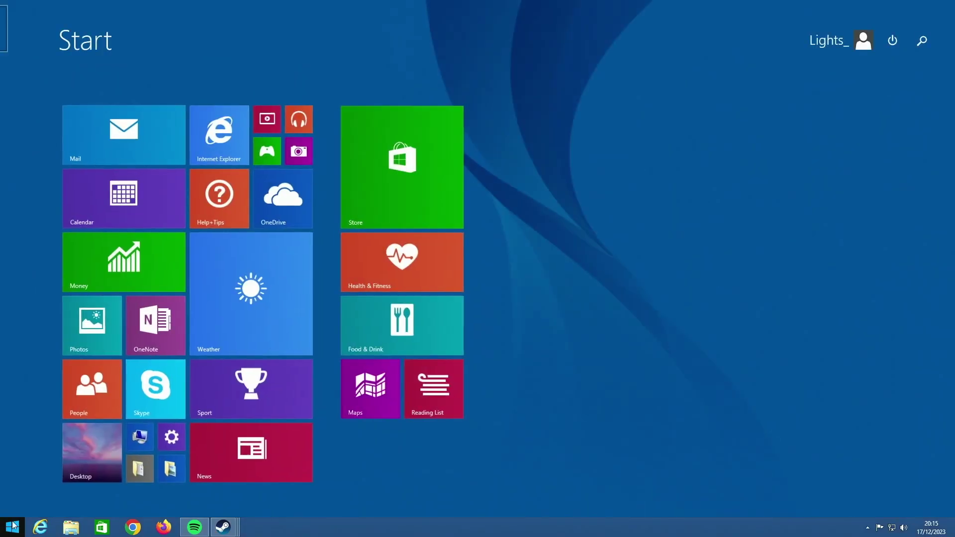
text(ob)
key(Return)
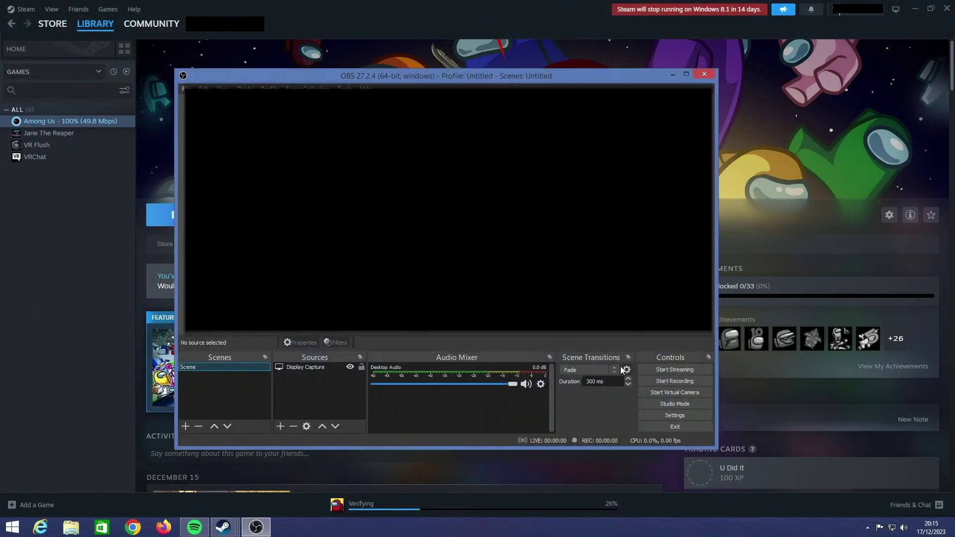
click(651, 382)
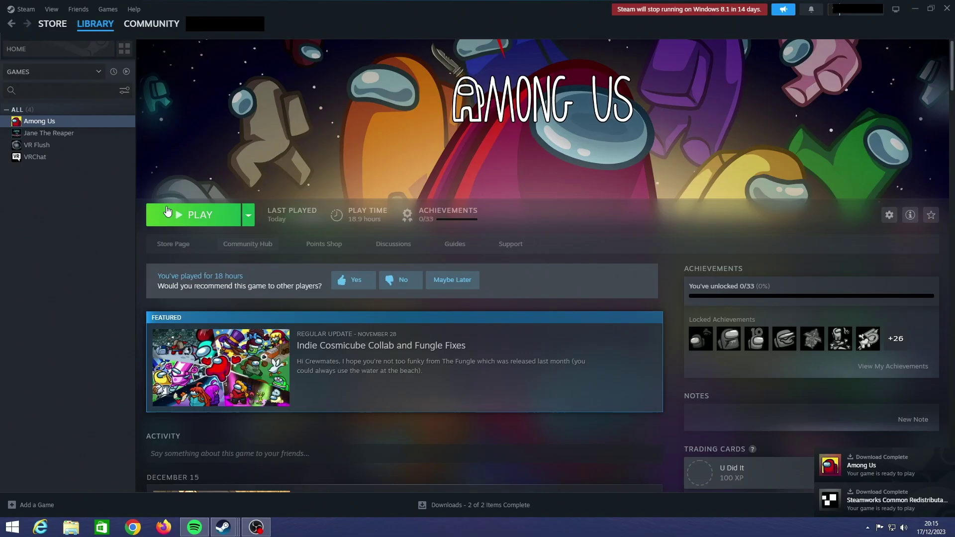
click(199, 215)
Allow the Steam service, accept the terms, pick a birth year, and confirm a friend code.
click(512, 282)
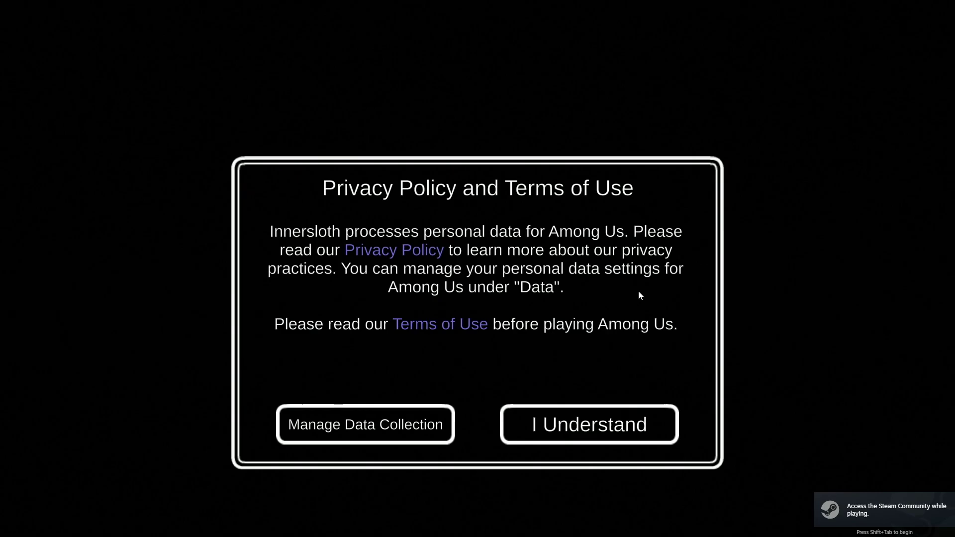
click(623, 420)
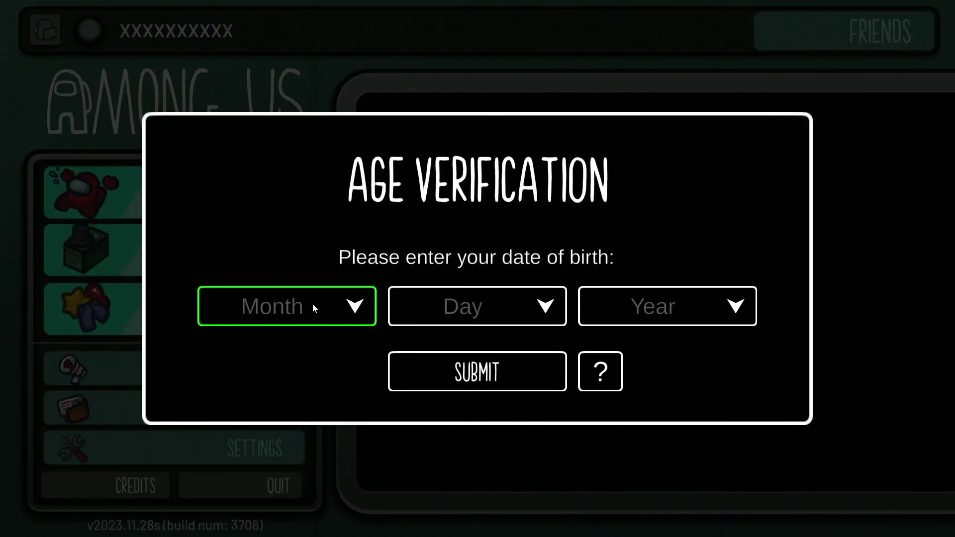
click(314, 305)
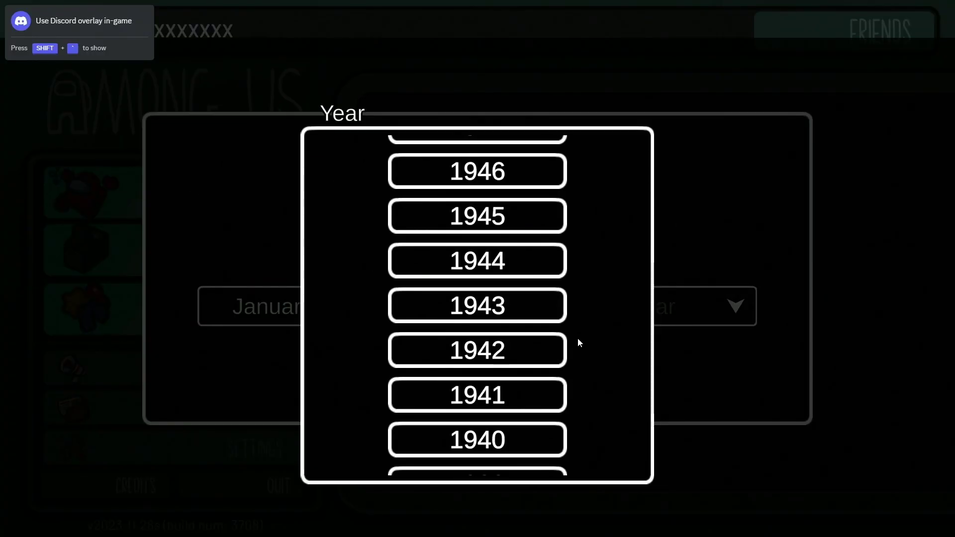
scroll(578, 338, down, 20)
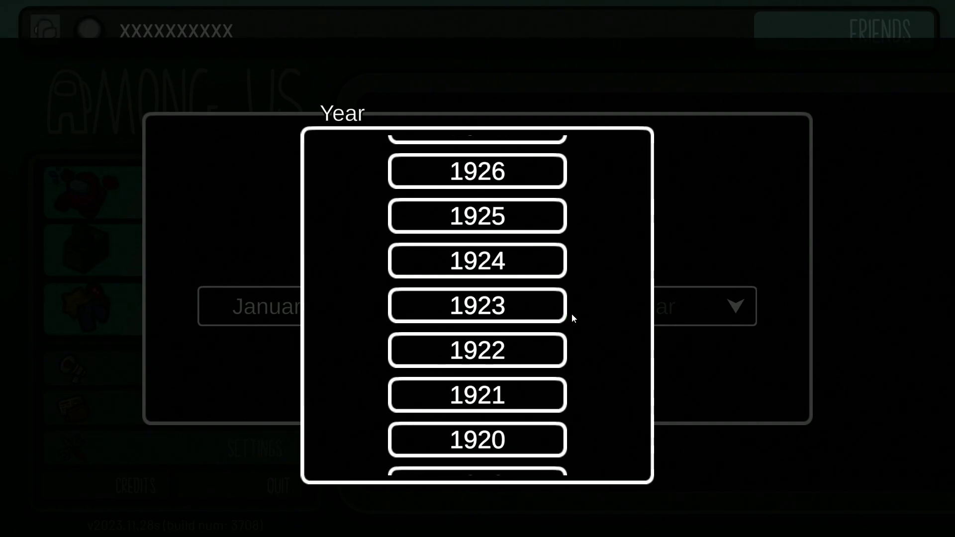
scroll(572, 315, down, 20)
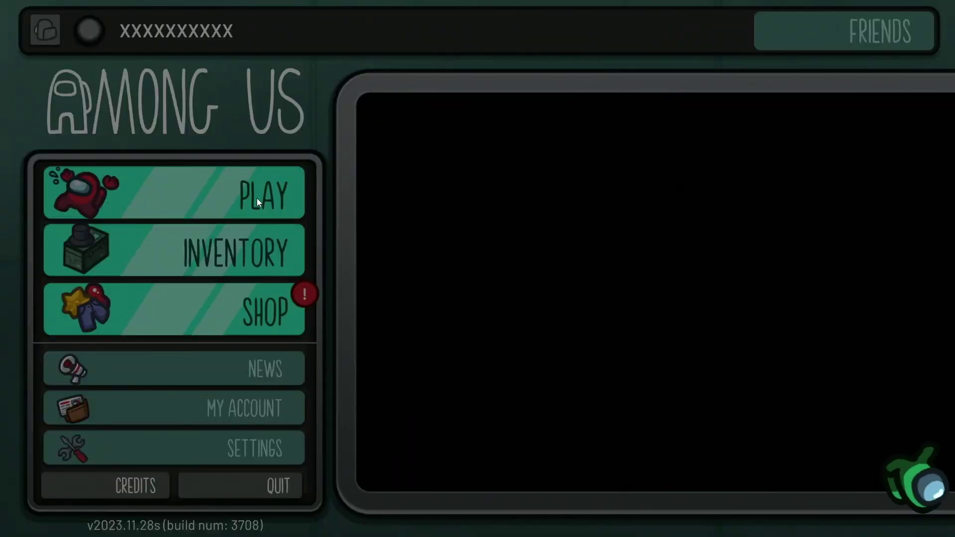
click(257, 201)
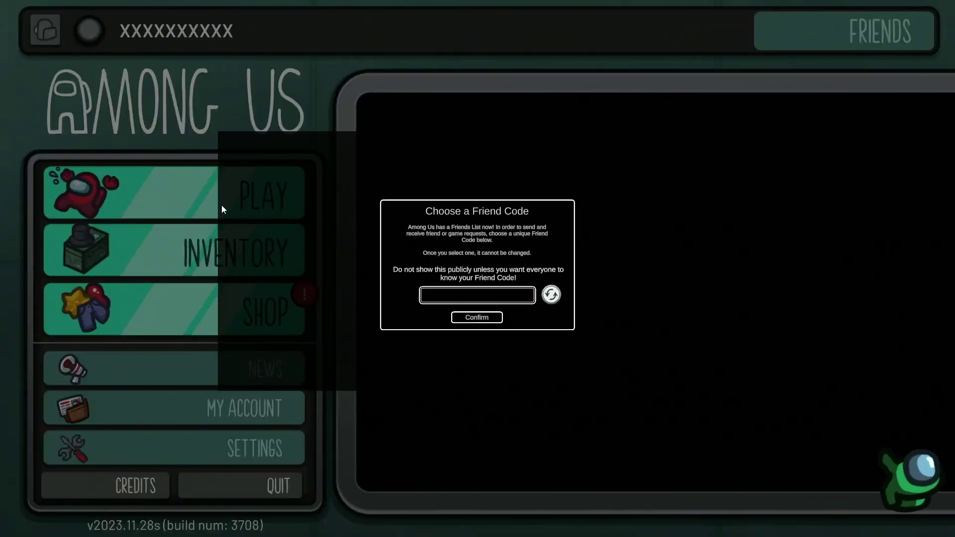
click(403, 424)
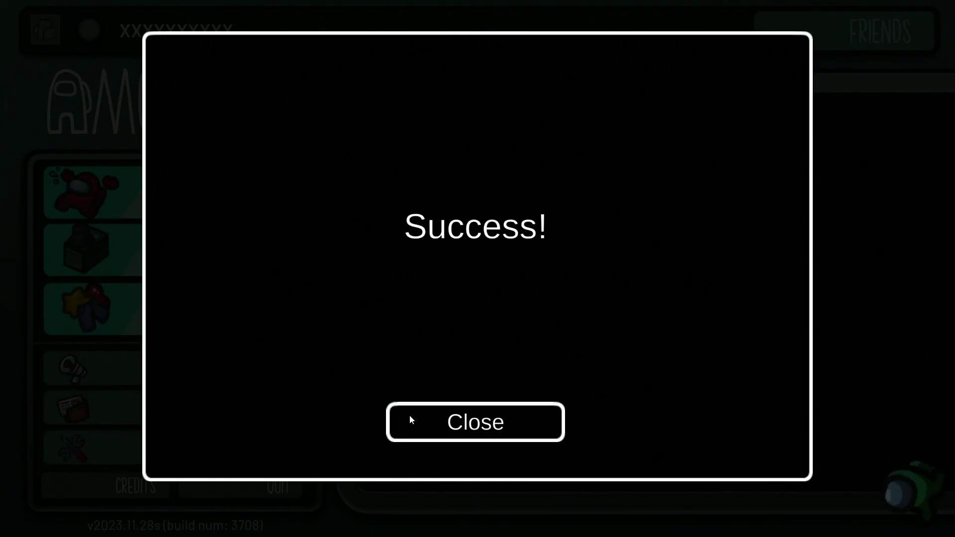
click(411, 420)
Page through the How To Play guide, close it, and host a Classic lobby.
click(574, 452)
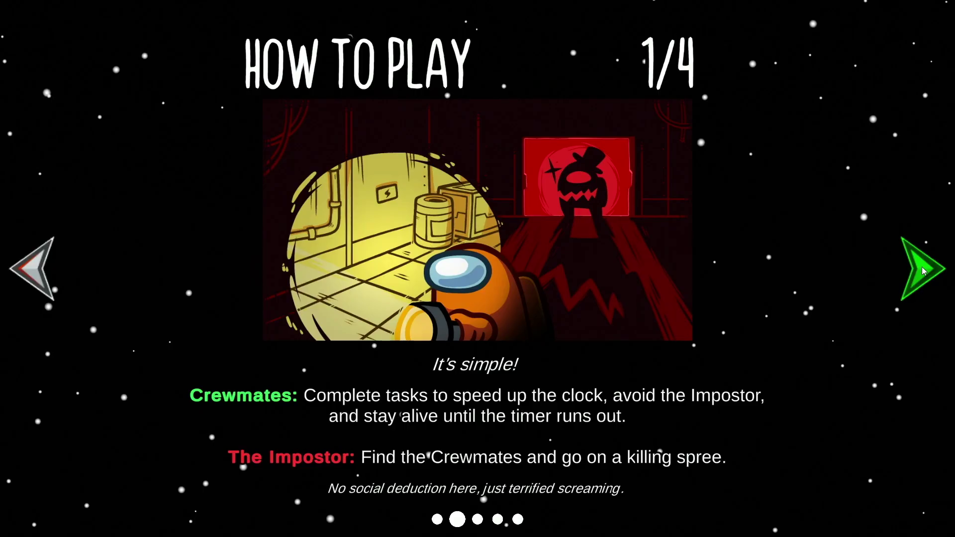
click(923, 269)
click(922, 269)
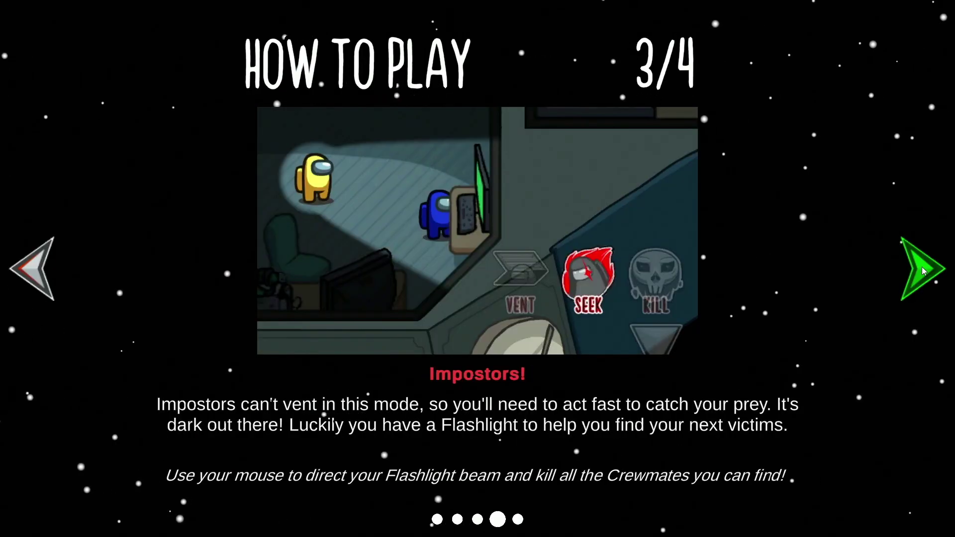
click(923, 269)
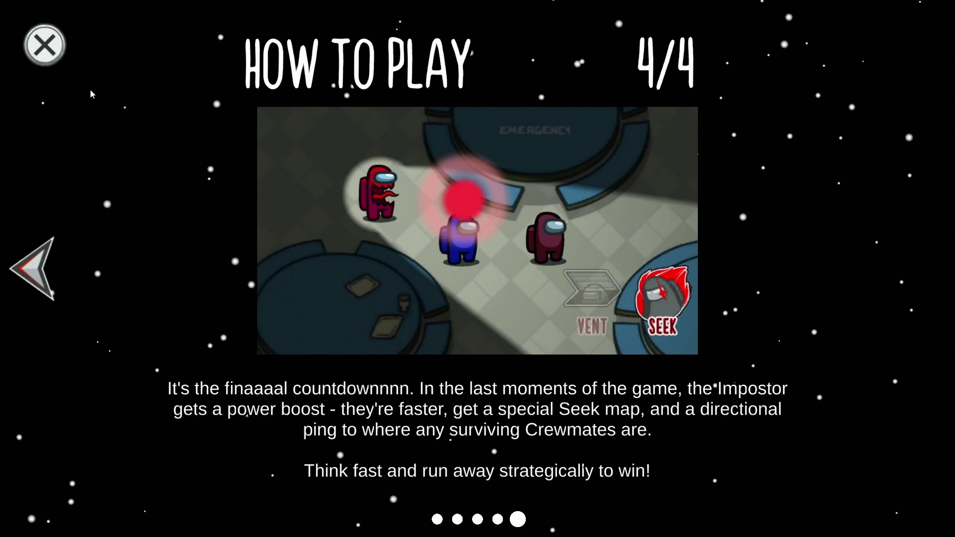
click(46, 46)
click(577, 159)
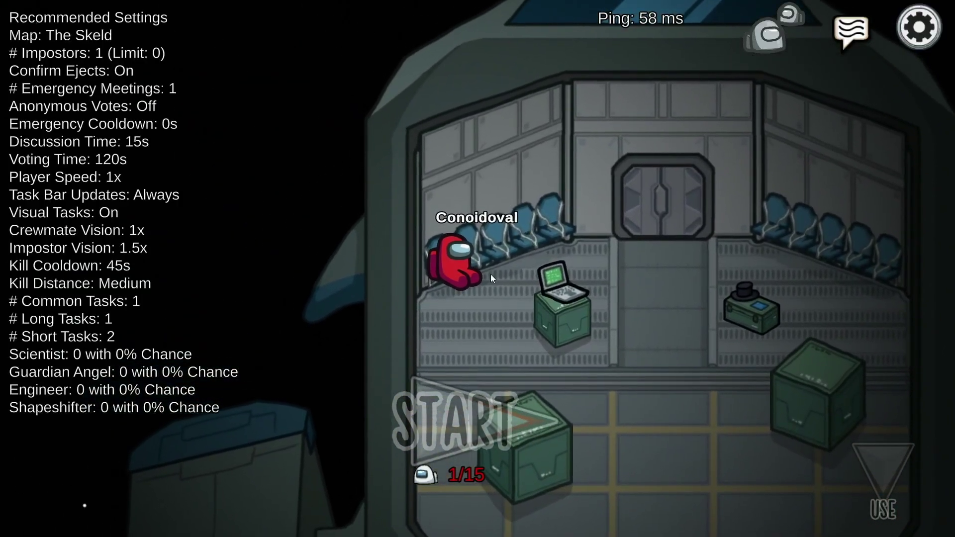
Walk to the laptop and change the crewmate's colour to blue in the wardrobe.
mouse_move(557, 329)
mouse_down()
mouse_move(598, 352)
mouse_move(447, 293)
mouse_move(452, 355)
mouse_move(430, 339)
mouse_move(431, 324)
mouse_up()
key(d)
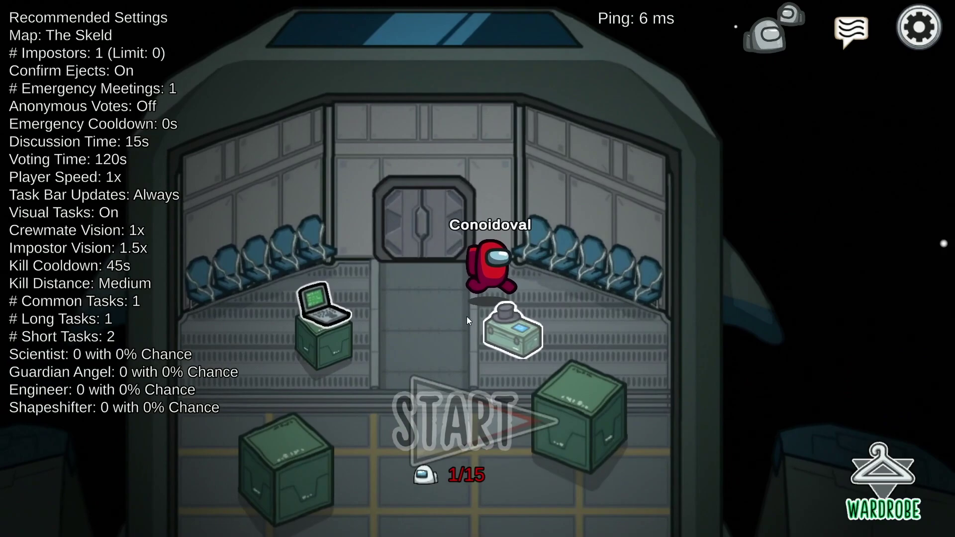
mouse_move(467, 316)
mouse_down()
mouse_move(521, 237)
mouse_move(521, 276)
mouse_move(512, 265)
mouse_up()
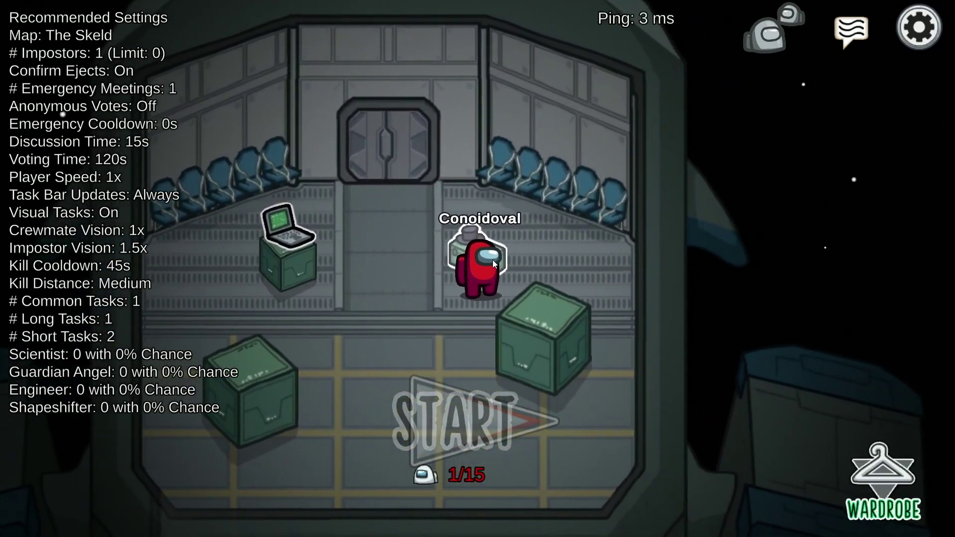
key(e)
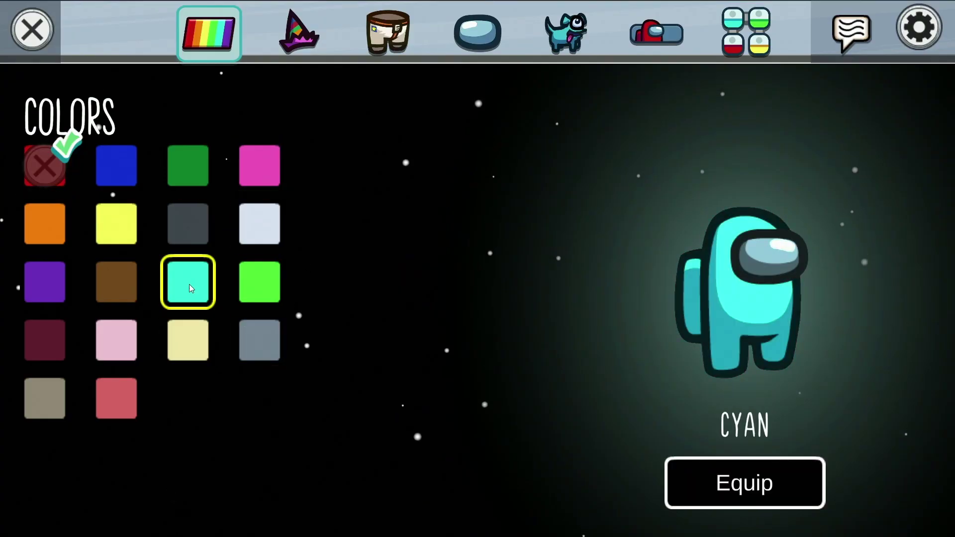
click(172, 208)
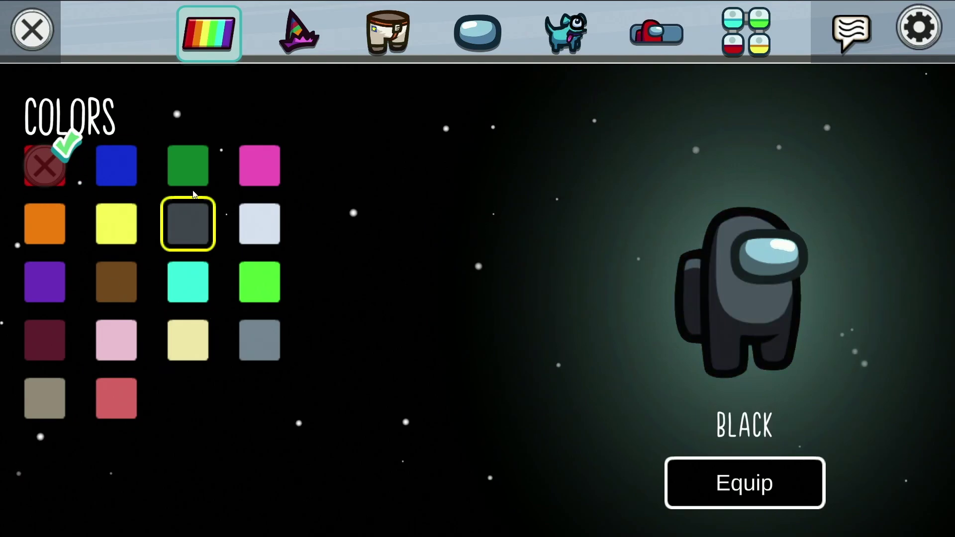
click(117, 166)
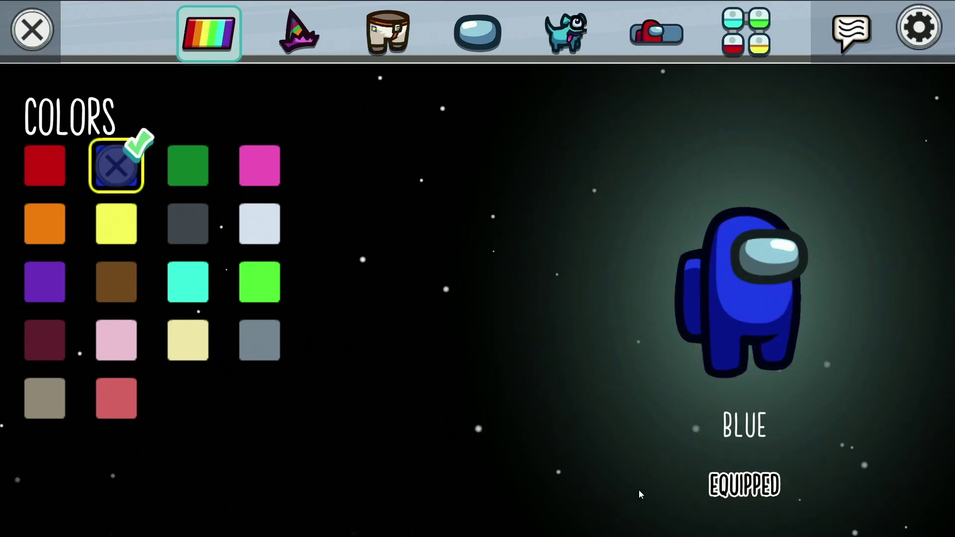
key(Escape)
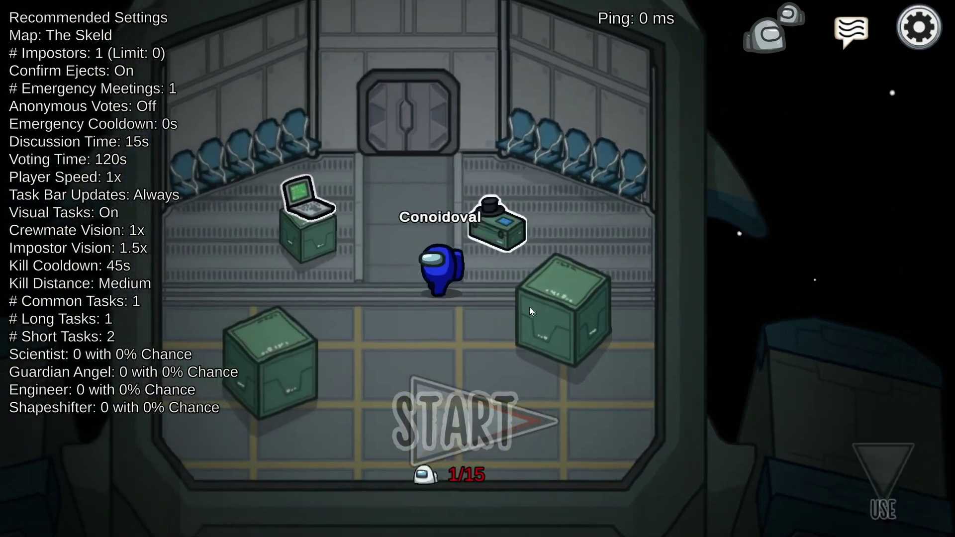
Post 'hello' in the lobby chat.
mouse_move(530, 307)
mouse_down()
mouse_move(542, 224)
mouse_move(506, 236)
mouse_up()
key(a)
key(s)
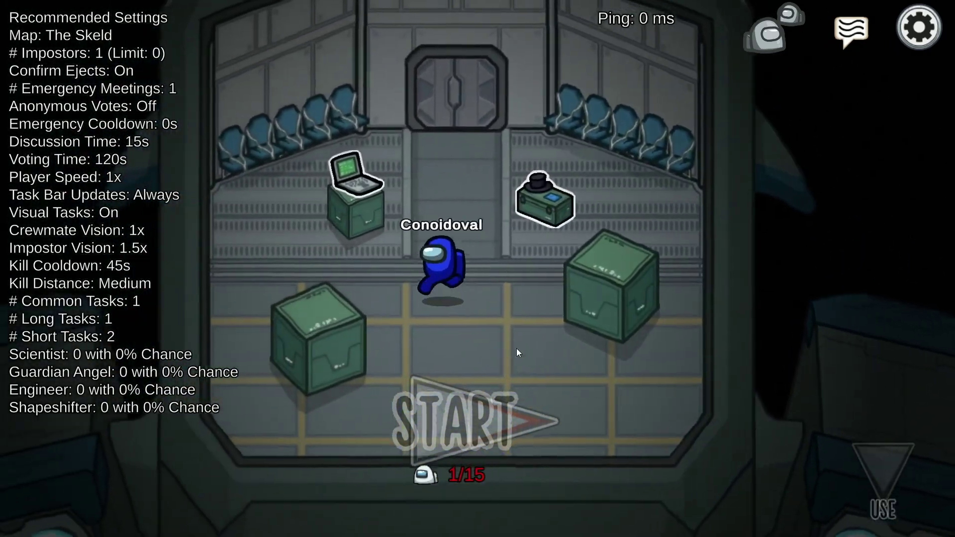
key(w)
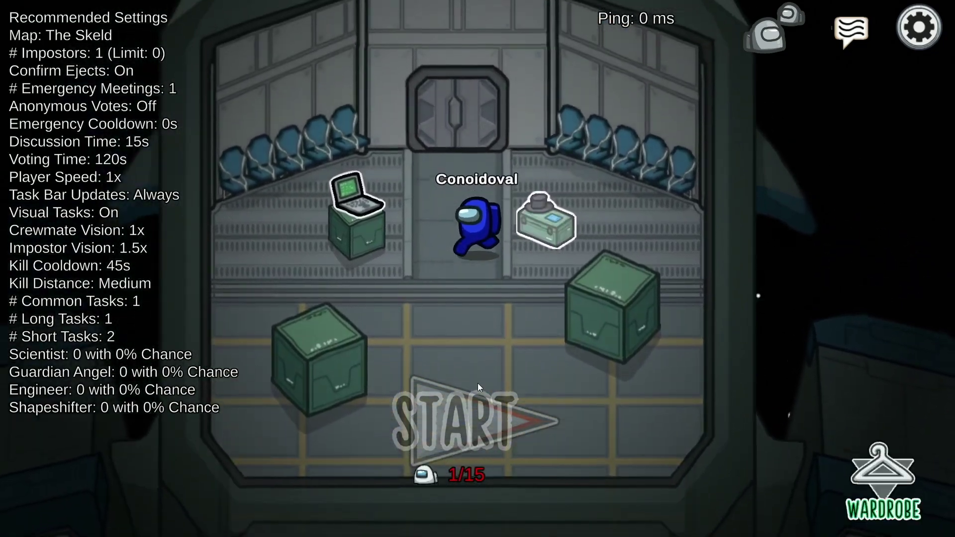
key(Return)
text(hello)
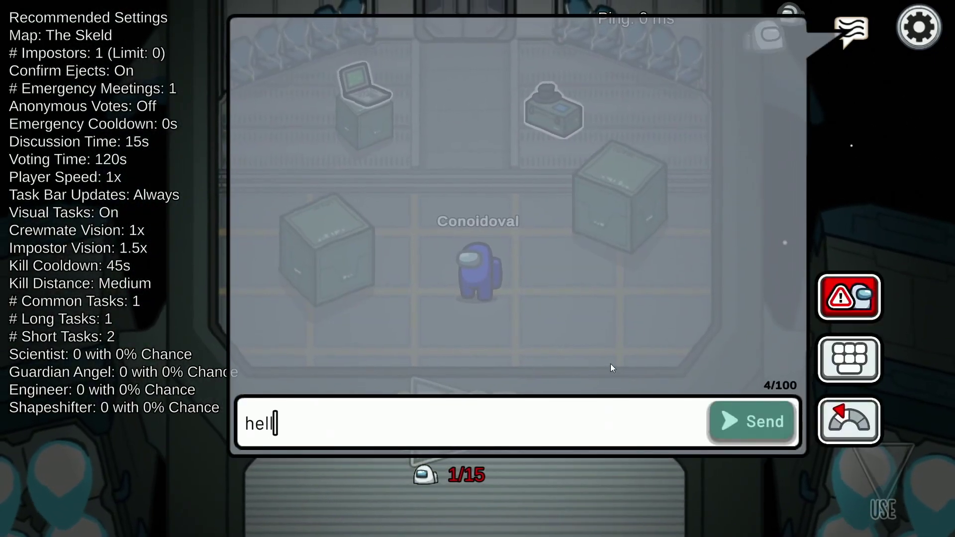
key(Return)
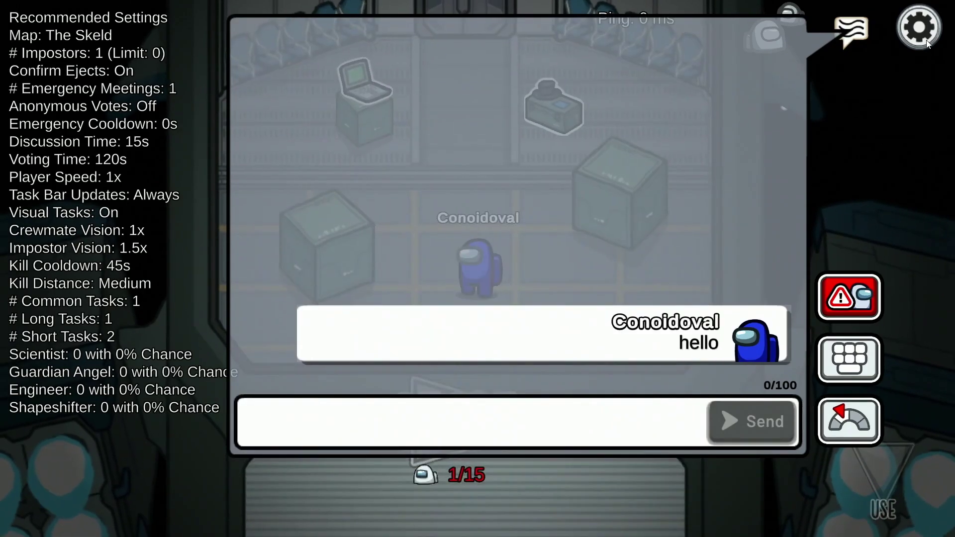
click(925, 42)
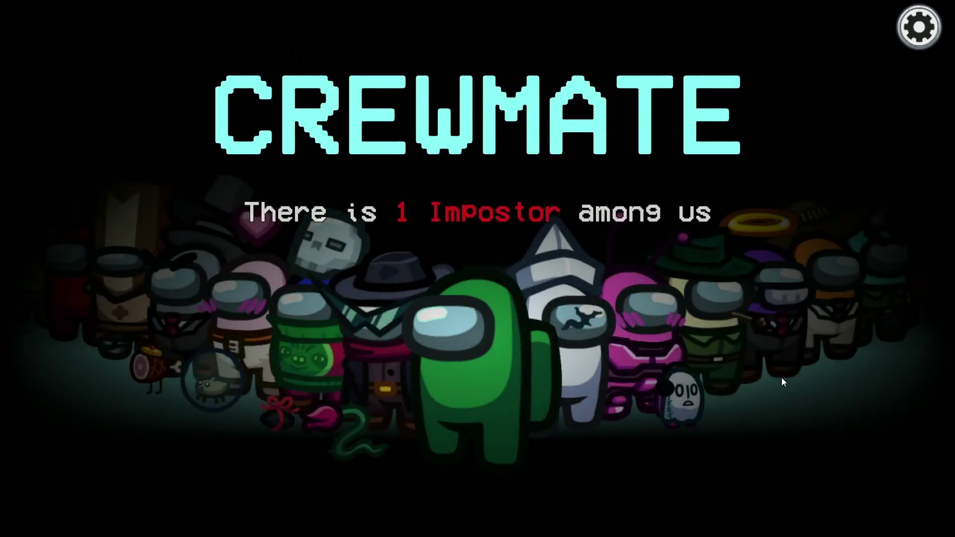
Walk the crewmate around the Cargo Bay platform with WASD.
key(a)
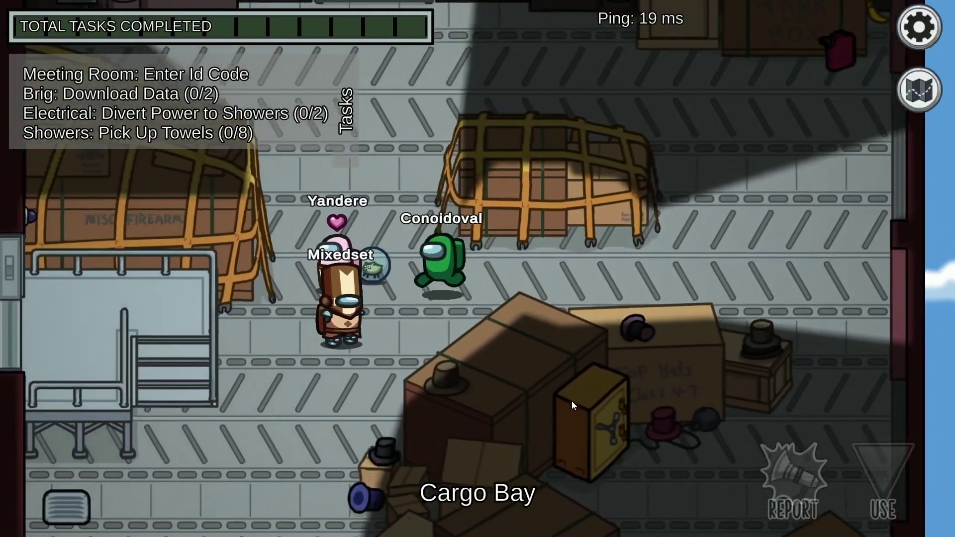
key(s)
key(a)
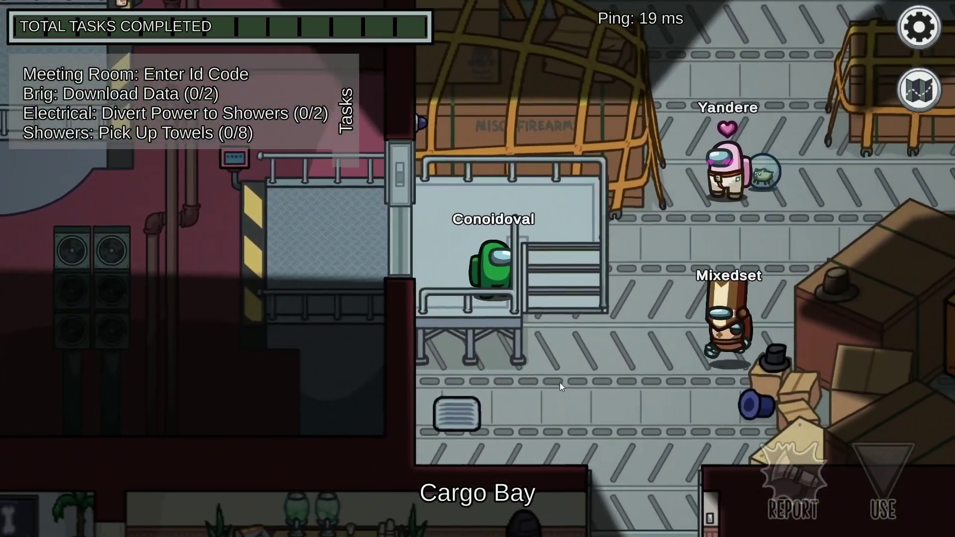
key(w)
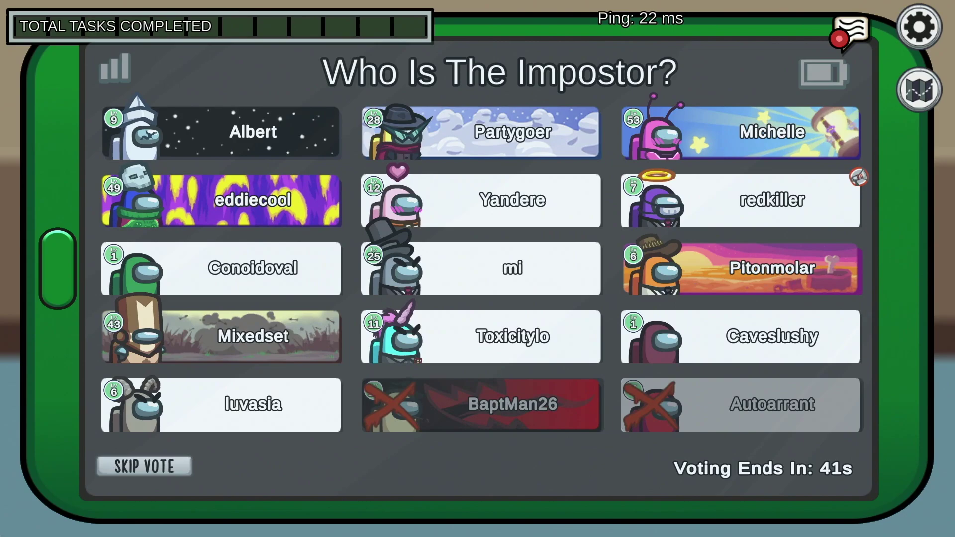
Skip the vote at the meeting, then switch away from the game.
click(145, 466)
click(252, 465)
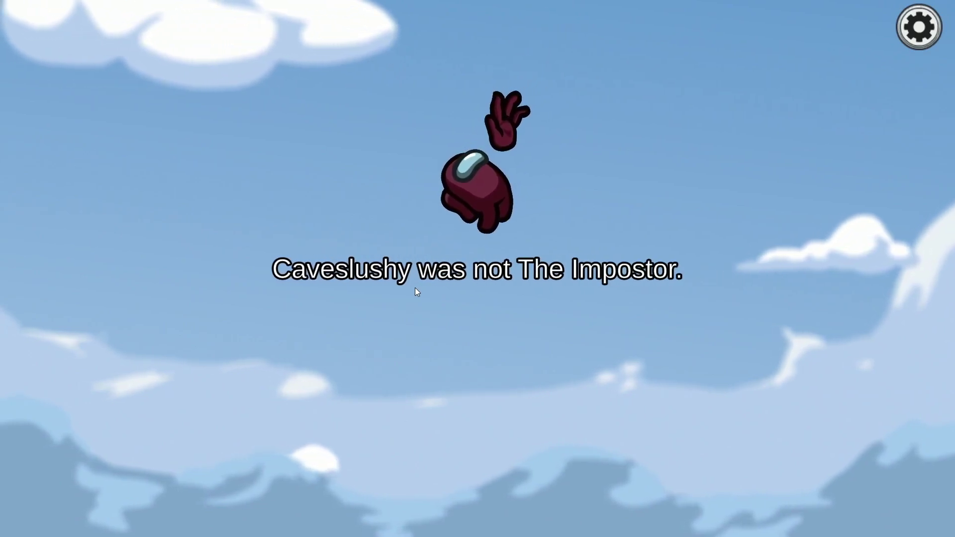
key(a)
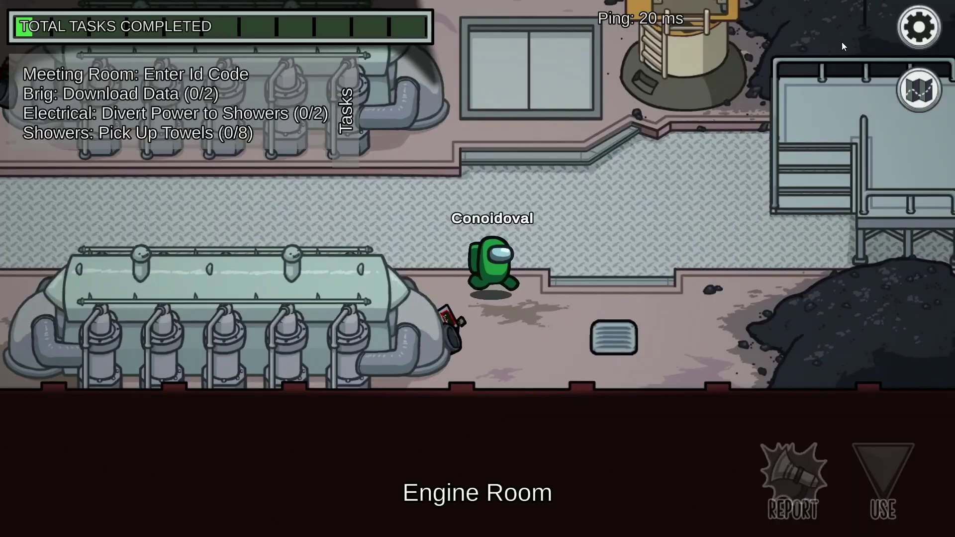
key(alt+Tab)
click(255, 527)
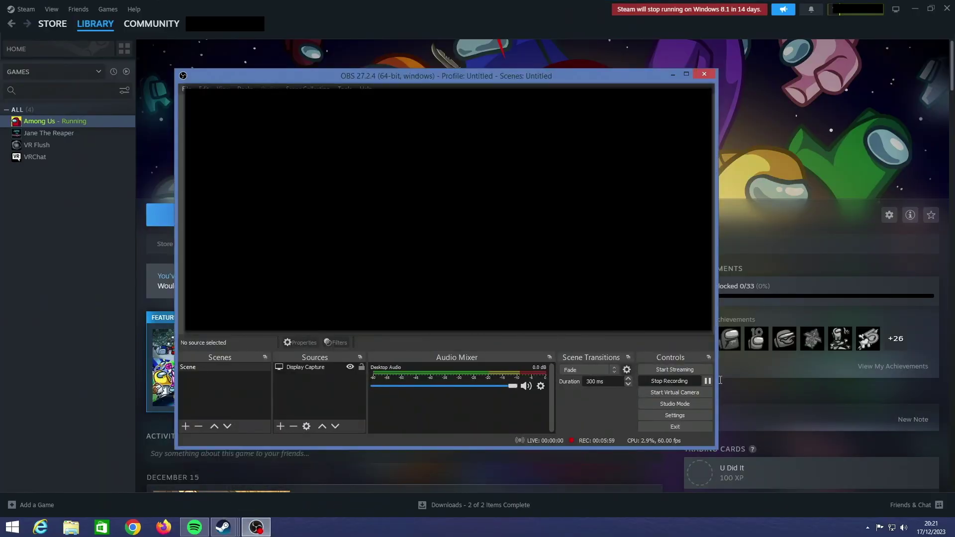
click(676, 384)
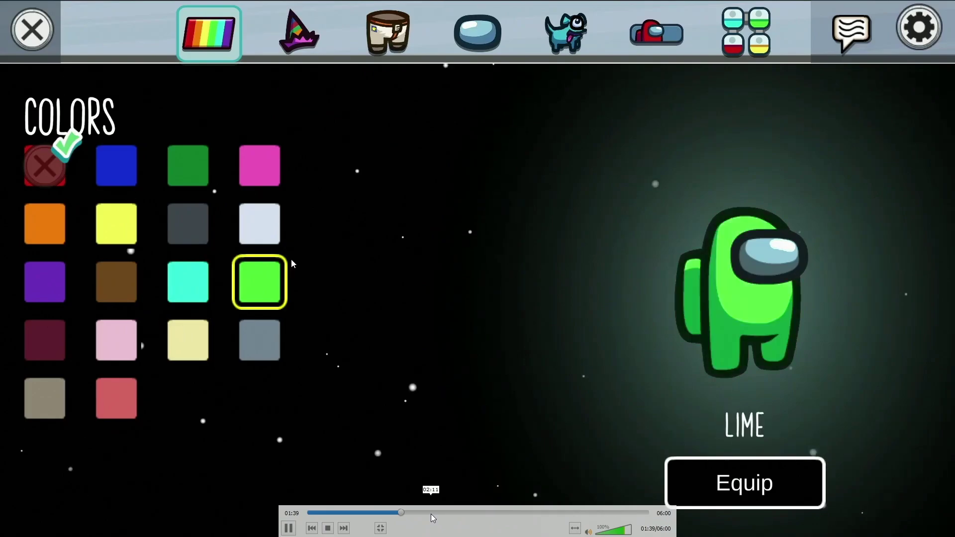
mouse_move(491, 513)
mouse_down()
mouse_move(533, 512)
mouse_move(490, 513)
mouse_up()
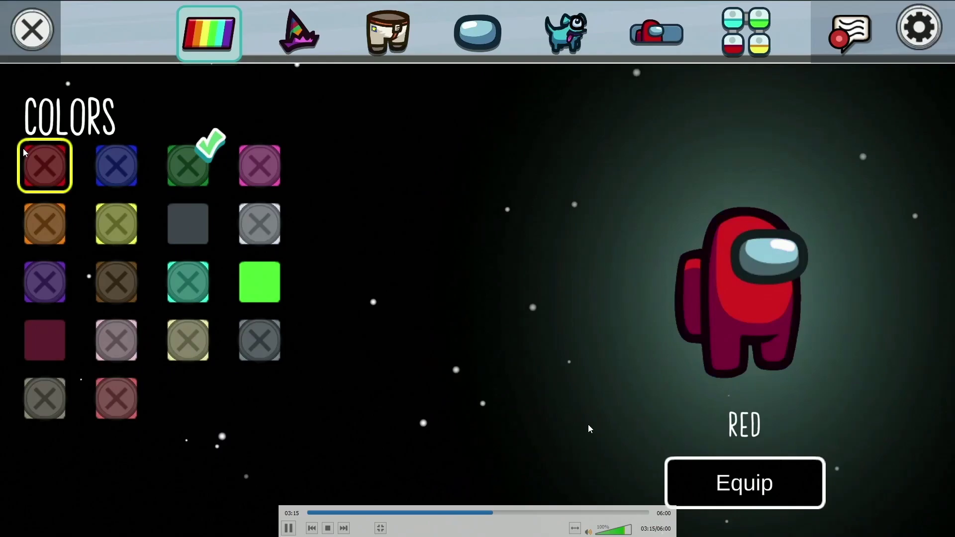
click(481, 513)
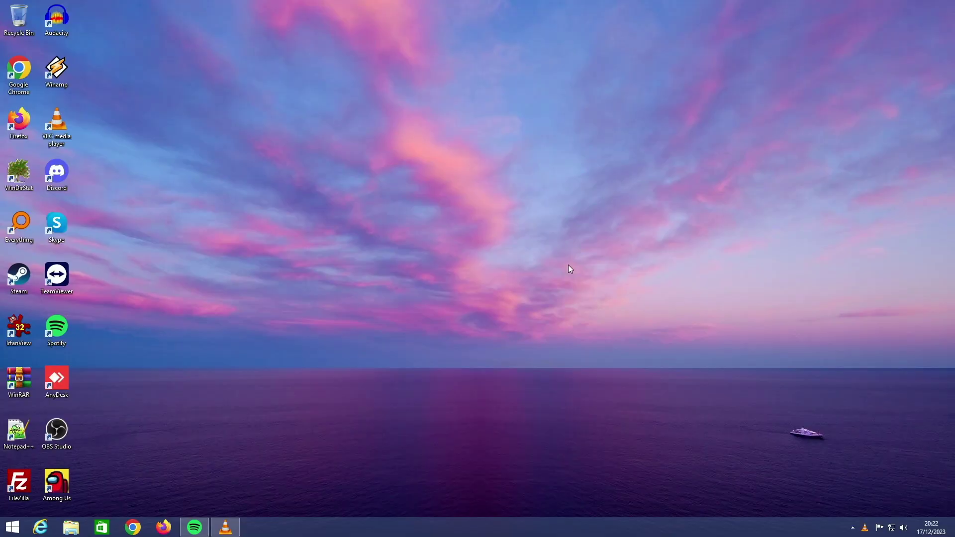